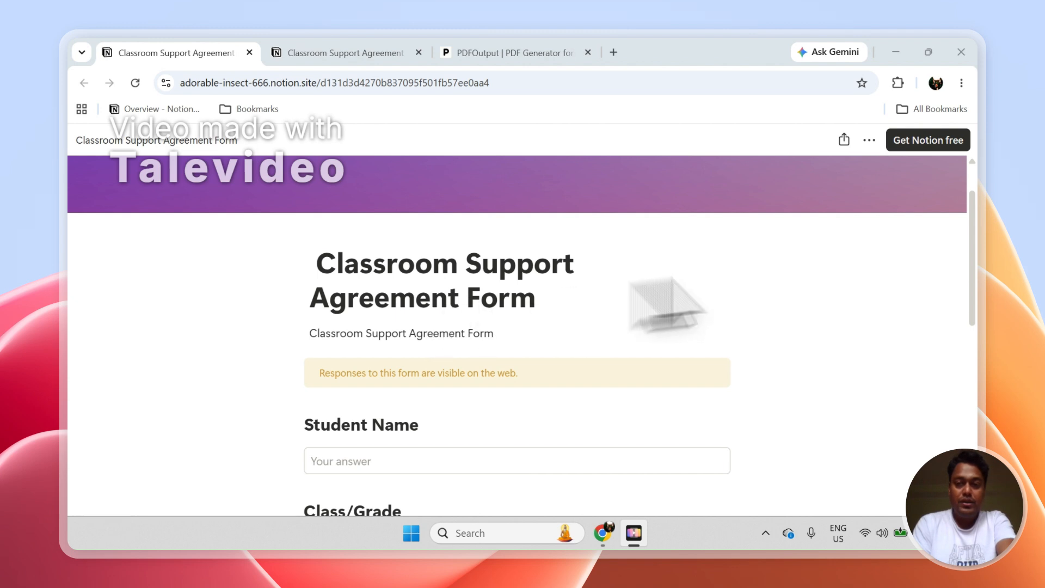
Step: Review the Classroom Support Agreement Form and its three response entries in the Notion database, leaving no entry selected
{"action": "mouse_move", "coordinate": [977, 244]}
{"action": "left_mouse_down"}
{"action": "mouse_move", "coordinate": [971, 392]}
{"action": "mouse_move", "coordinate": [967, 301]}
{"action": "mouse_move", "coordinate": [962, 327]}
{"action": "mouse_move", "coordinate": [969, 397]}
{"action": "mouse_move", "coordinate": [611, 431]}
{"action": "left_mouse_up"}
{"action": "left_click", "coordinate": [322, 50]}
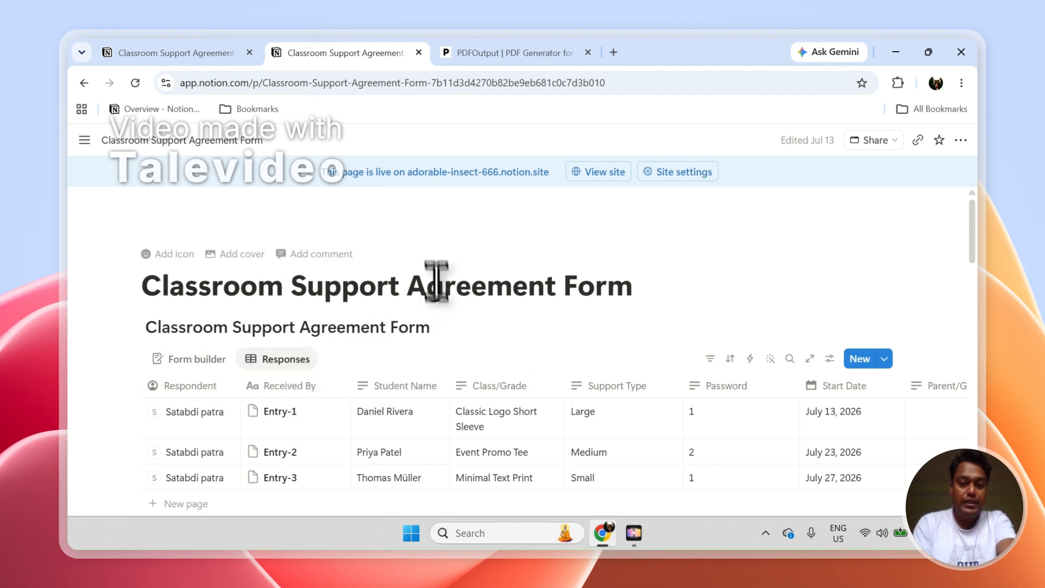
{"action": "scroll", "coordinate": [979, 260], "scroll_direction": "down", "scroll_amount": 1}
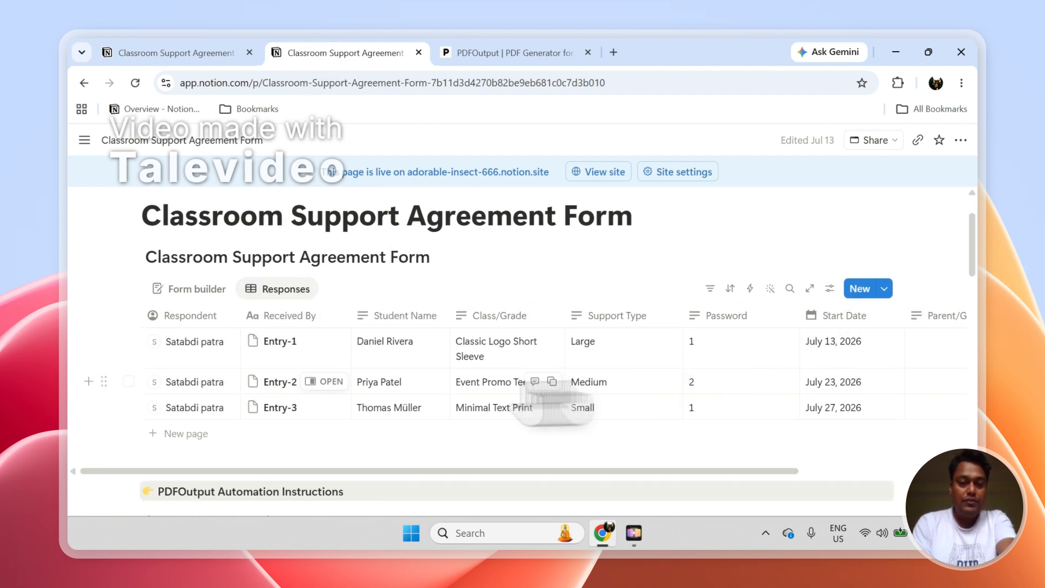
{"action": "left_click", "coordinate": [129, 342]}
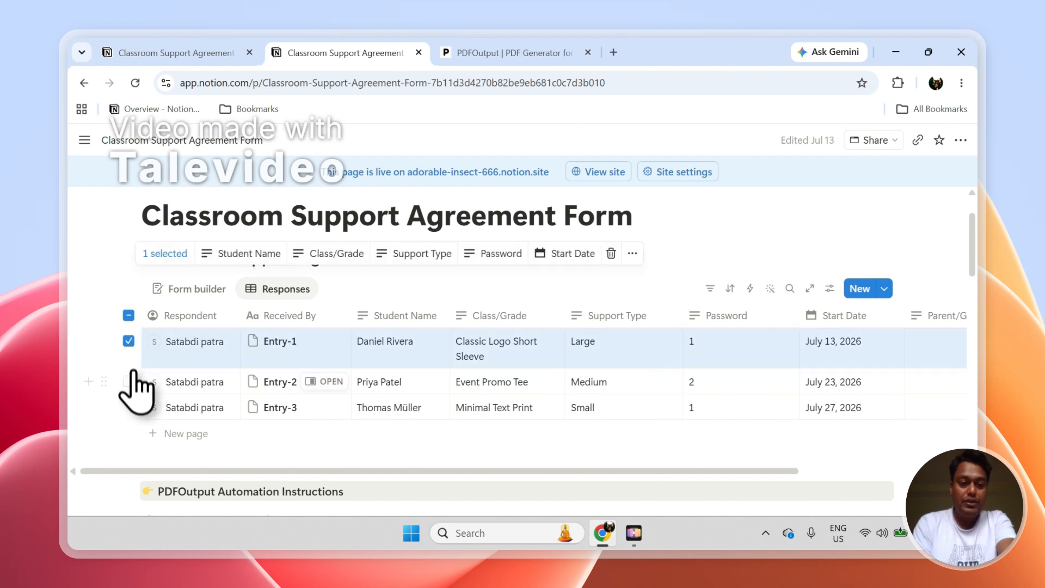
{"action": "left_click", "coordinate": [129, 407]}
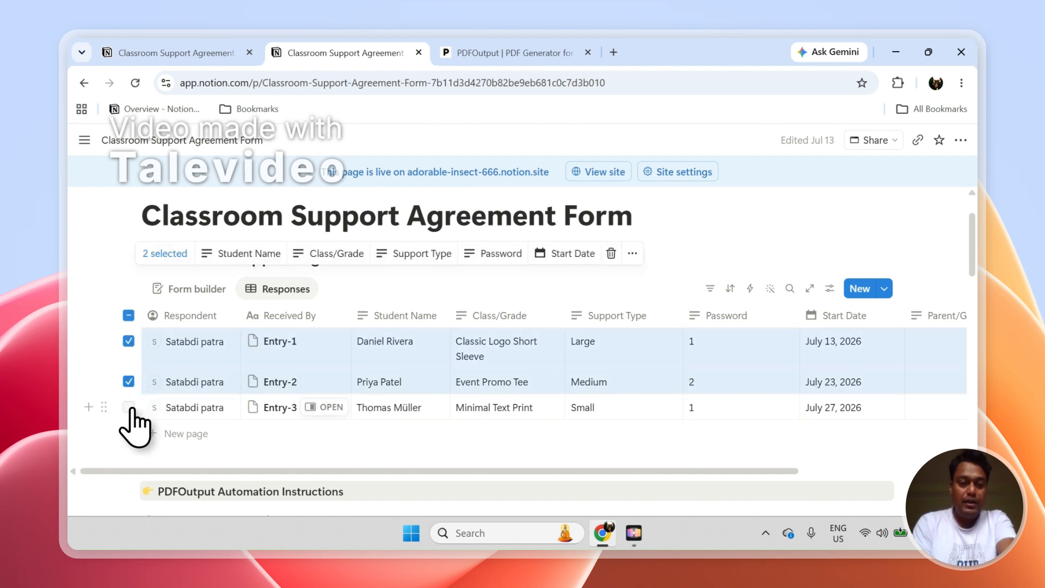
{"action": "left_click", "coordinate": [128, 315]}
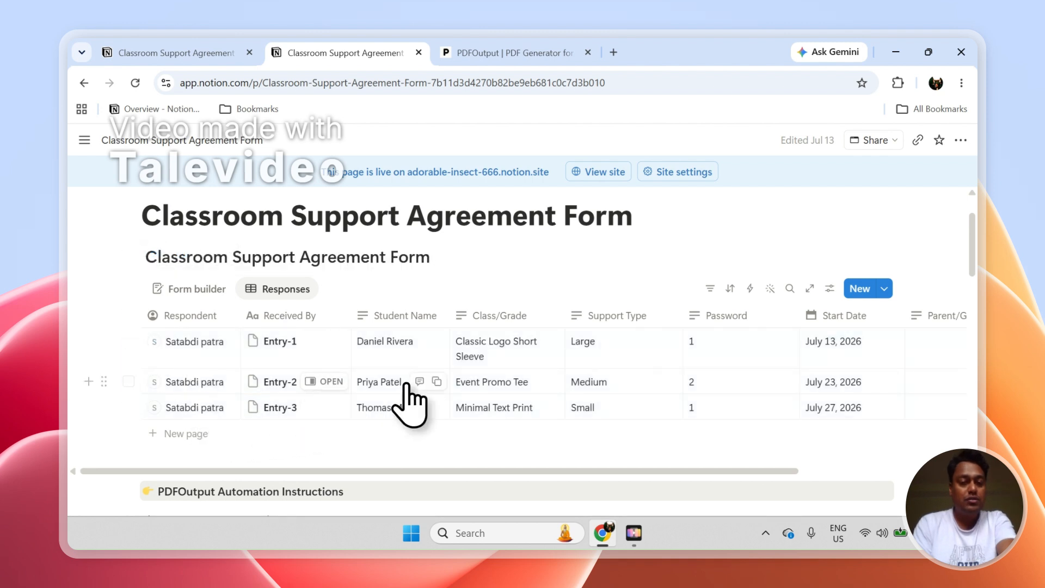
Step: Switch to PDFOutput, create a new automation and start connecting the Notion workspace
{"action": "left_click", "coordinate": [462, 53]}
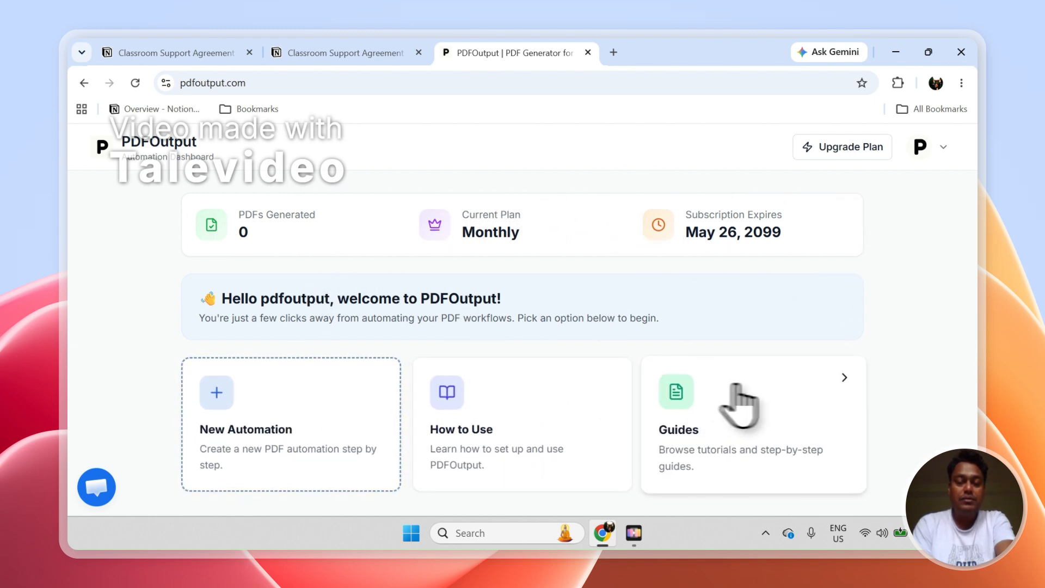
{"action": "left_click", "coordinate": [299, 376]}
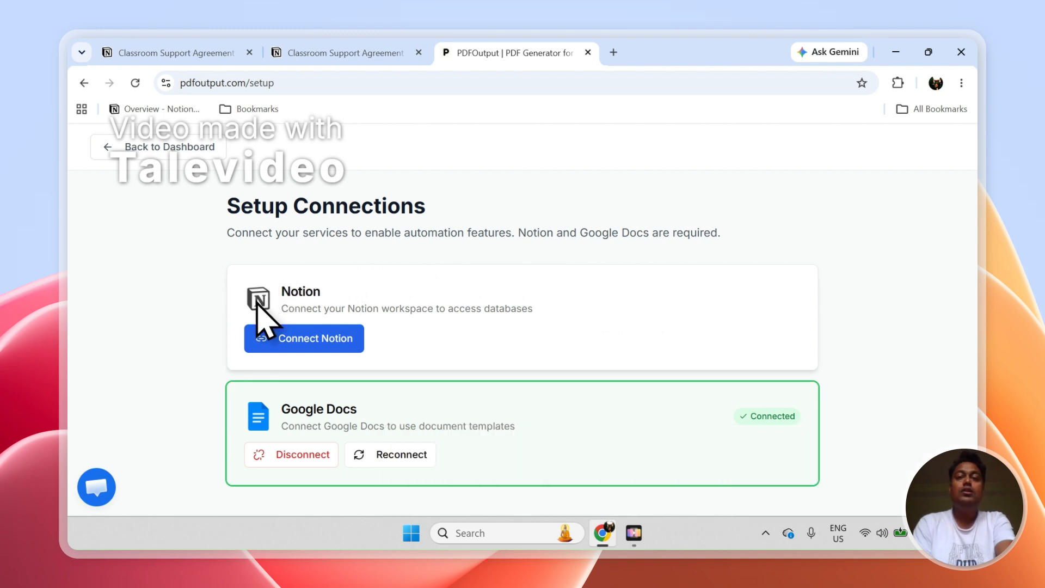
{"action": "left_click", "coordinate": [297, 338]}
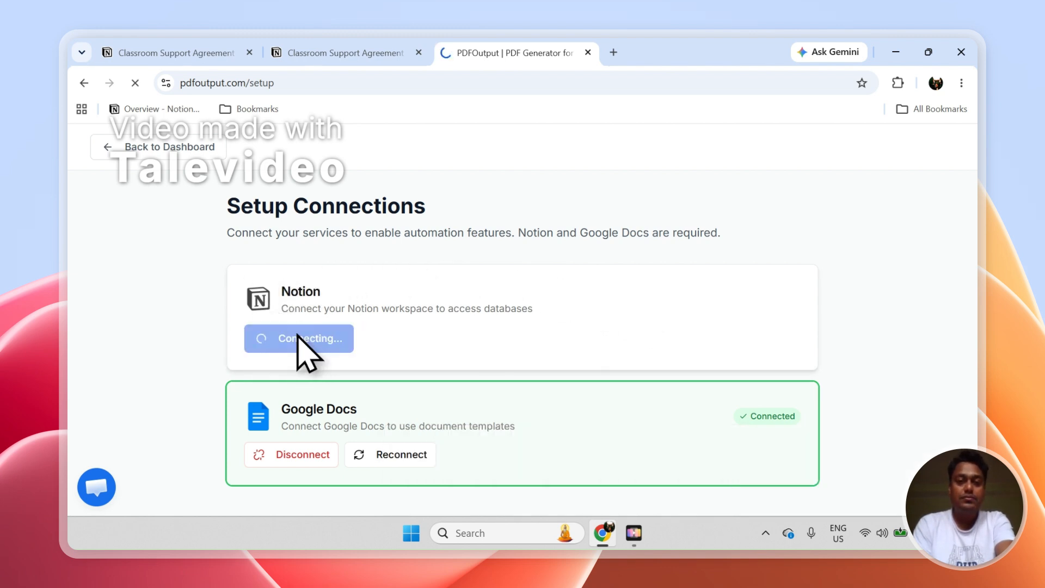
Step: Copy the database heading "Classroom Support Agreement Form" from the Notion responses page
{"action": "left_click", "coordinate": [338, 49]}
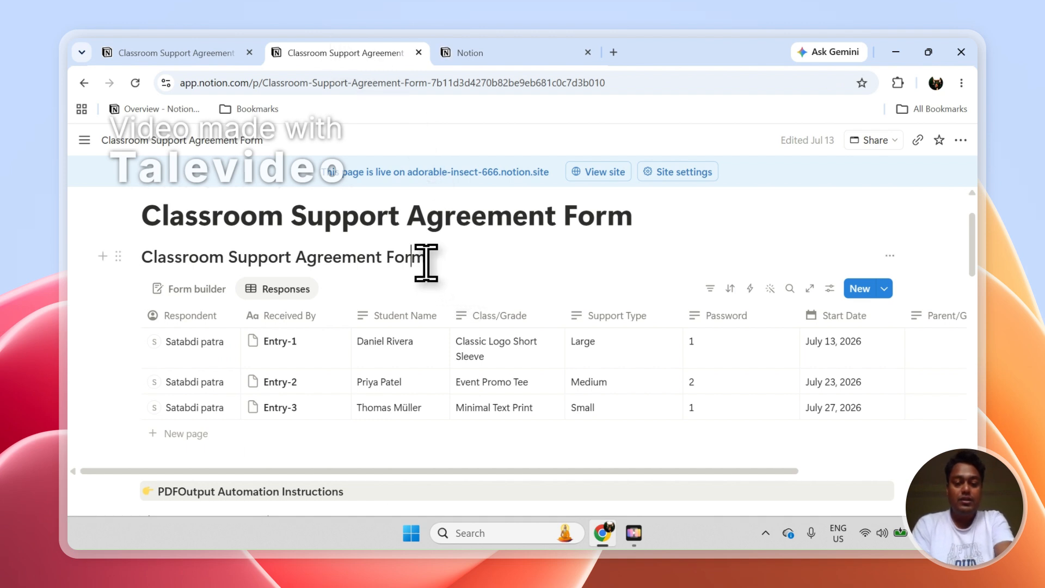
{"action": "triple_click", "coordinate": [425, 263]}
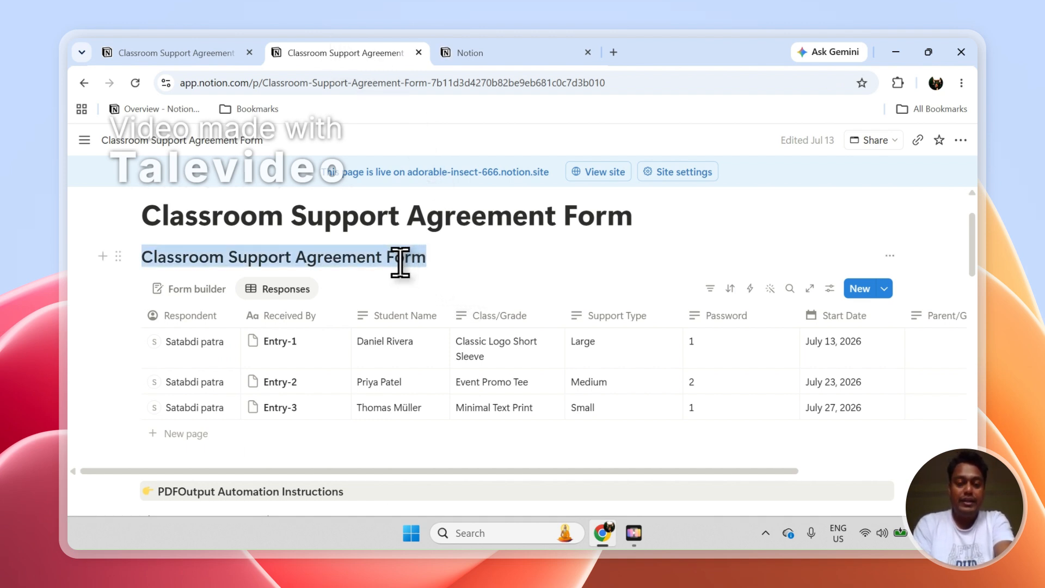
{"action": "right_click", "coordinate": [400, 263]}
{"action": "left_click", "coordinate": [445, 210]}
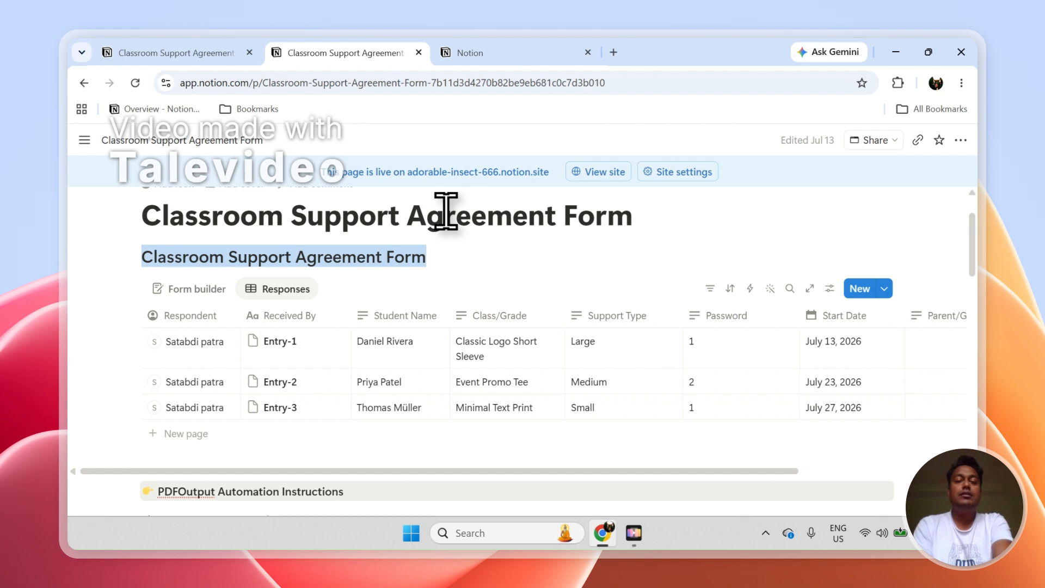
Step: In the PDFOutput connection request, search for "Classroom Support Agreement Form" and add that database to the accessible pages
{"action": "left_click", "coordinate": [487, 44]}
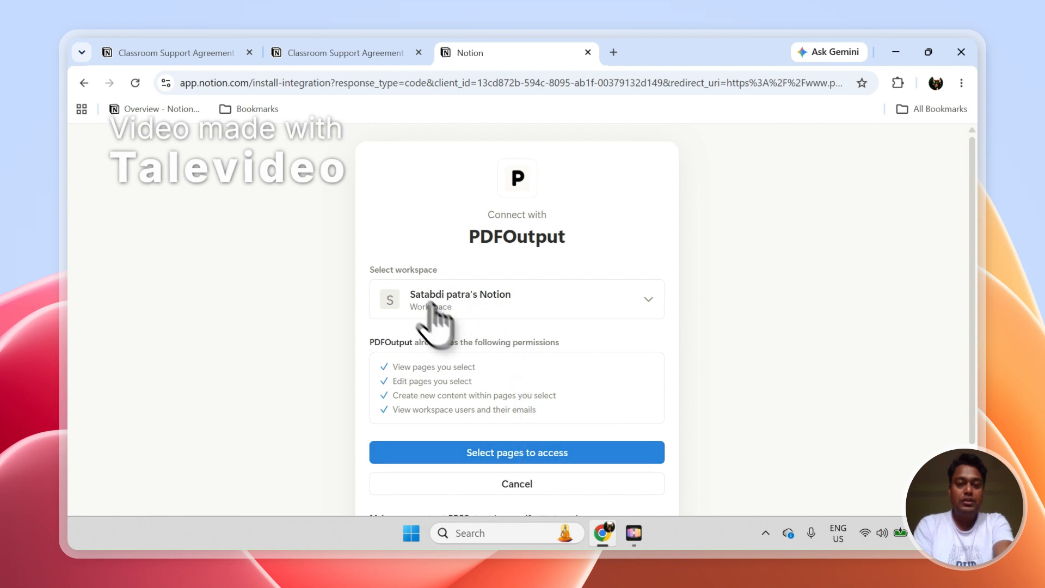
{"action": "left_click", "coordinate": [488, 460]}
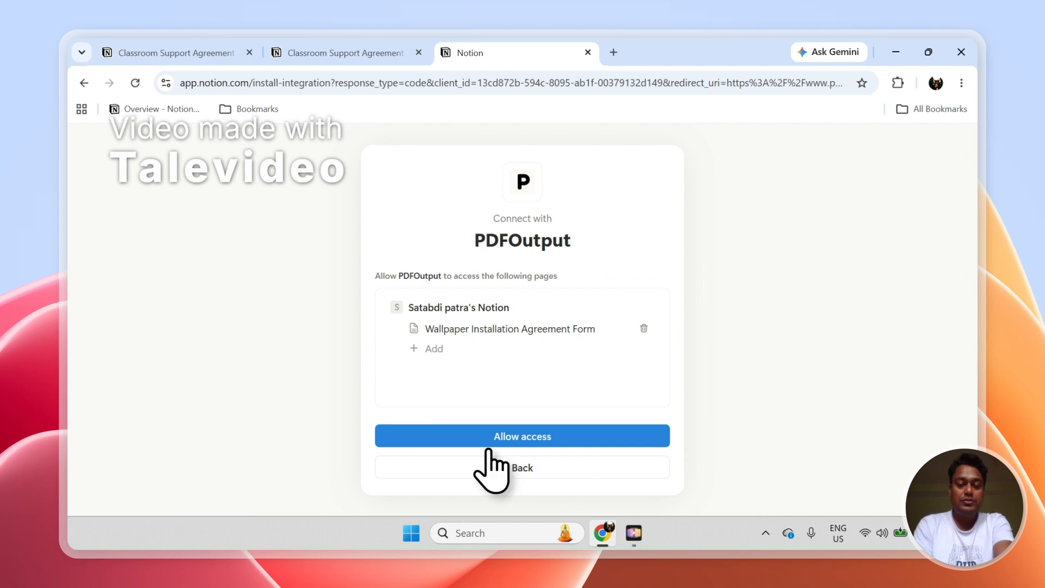
{"action": "left_click", "coordinate": [430, 348]}
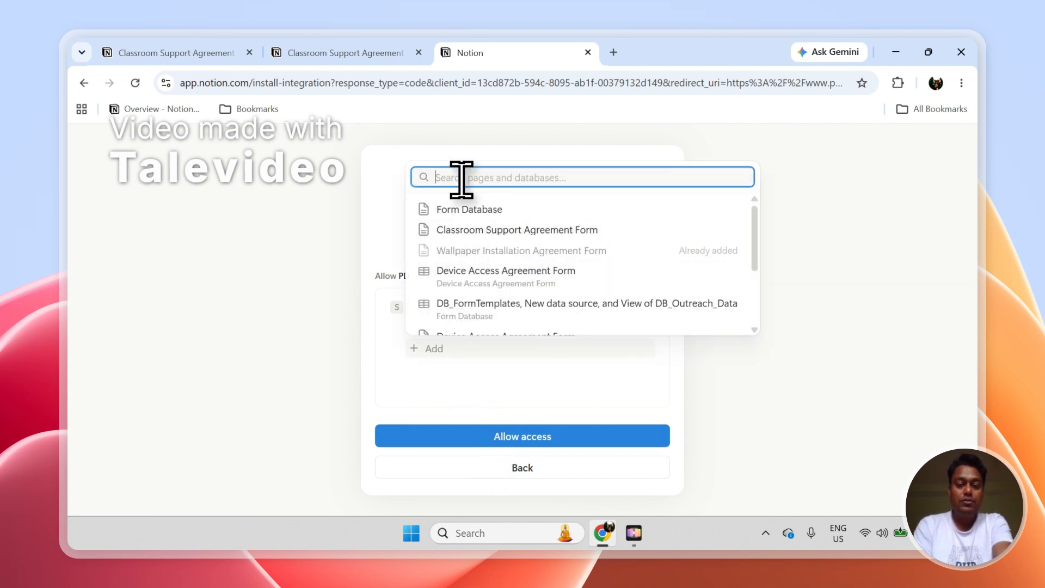
{"action": "right_click", "coordinate": [461, 178]}
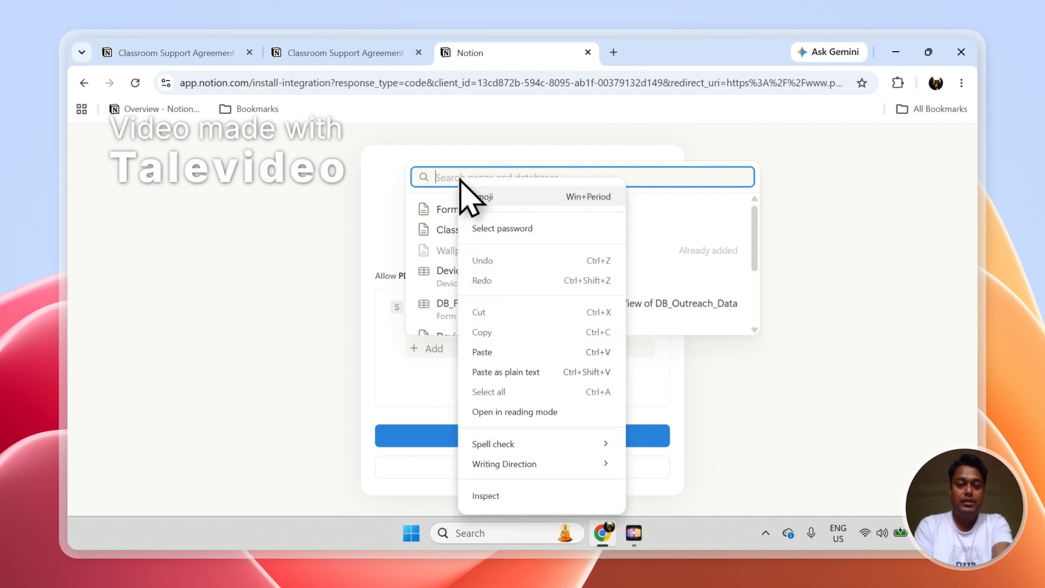
{"action": "left_click", "coordinate": [498, 351]}
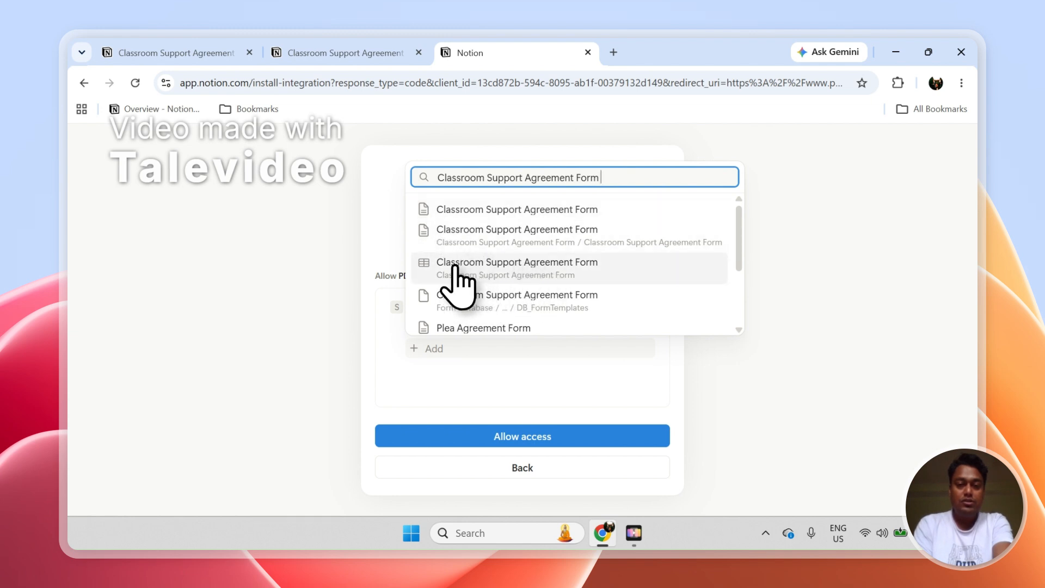
{"action": "left_click", "coordinate": [456, 281]}
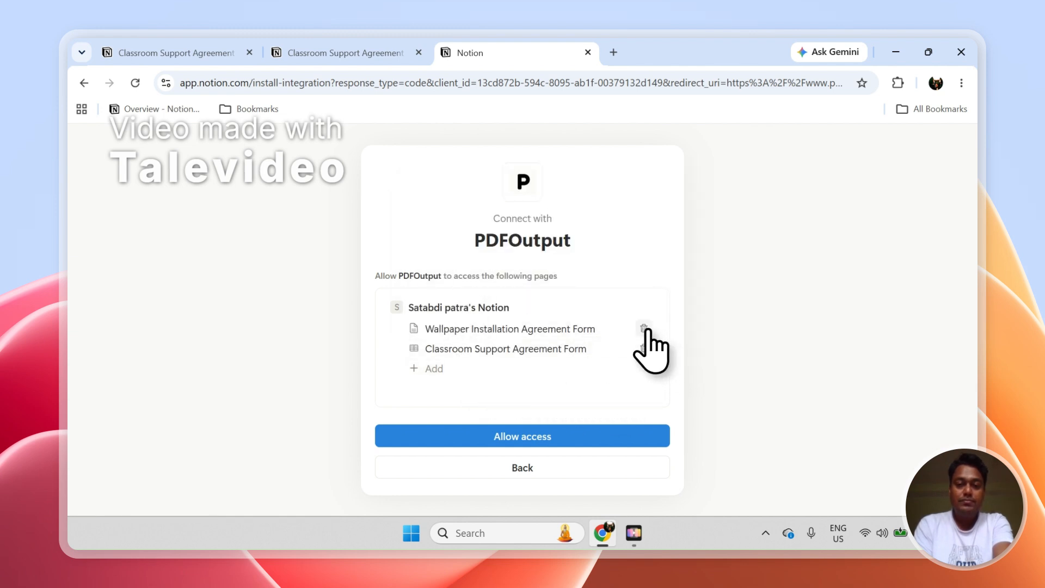
Step: Remove Wallpaper Installation Agreement Form from the shared pages, grant PDFOutput access and dismiss the success notice
{"action": "left_click", "coordinate": [644, 329]}
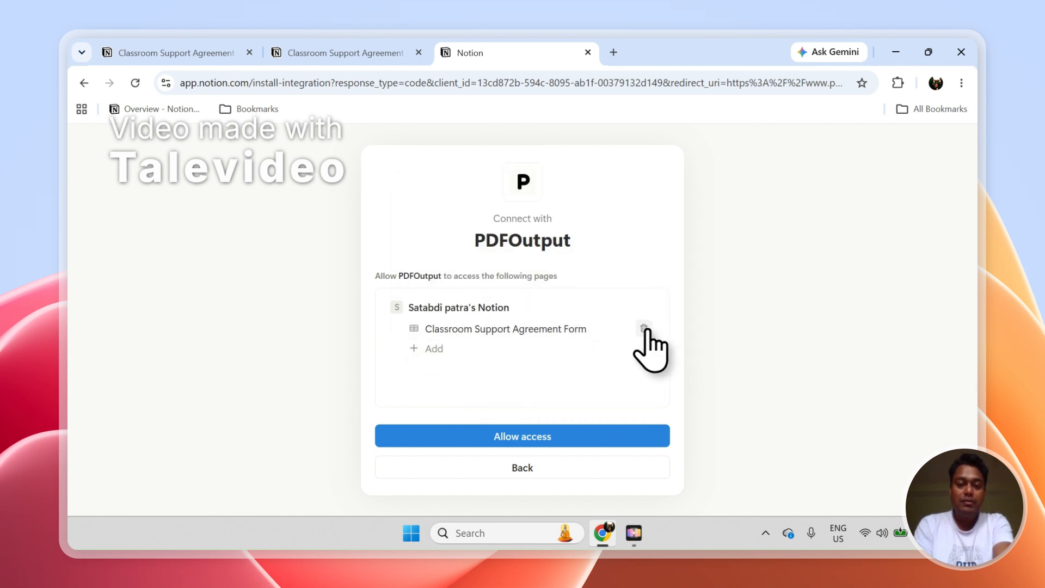
{"action": "left_click", "coordinate": [501, 442]}
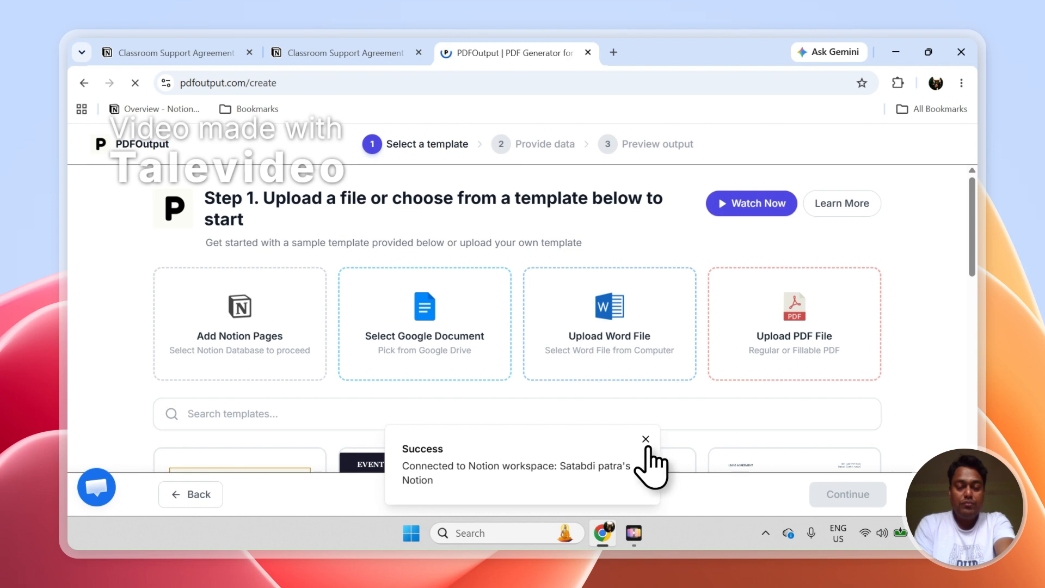
{"action": "left_click", "coordinate": [646, 442]}
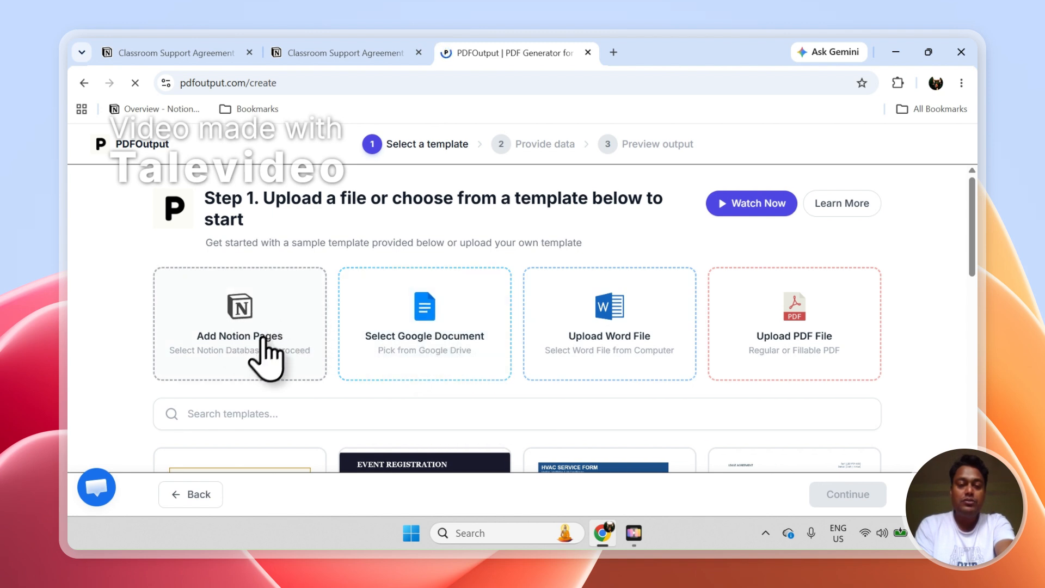
Step: Glance at the Notion responses, choose a blank Google document as the PDFOutput template and continue to providing data
{"action": "left_click", "coordinate": [329, 52]}
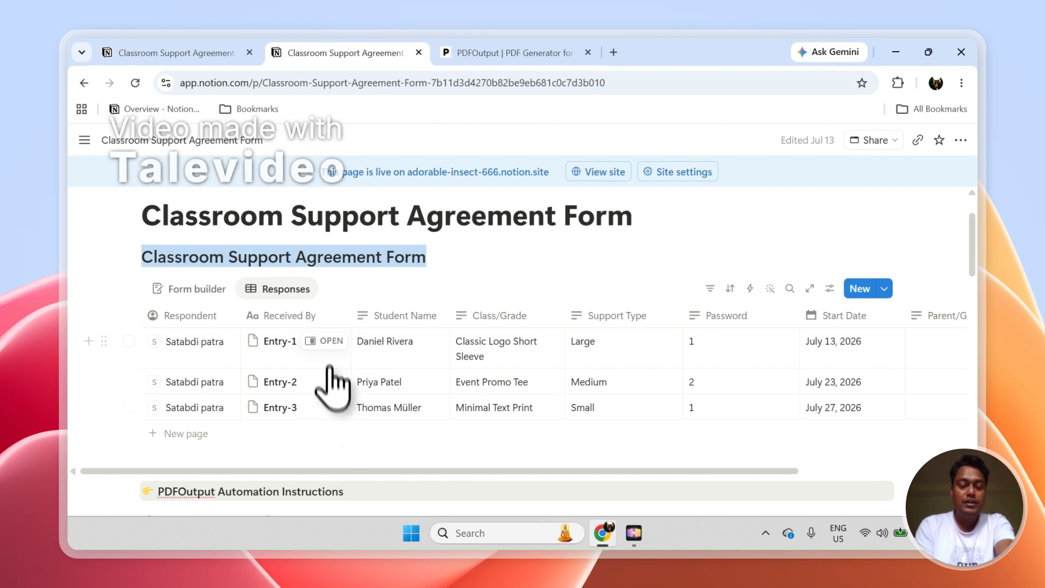
{"action": "left_click", "coordinate": [509, 52]}
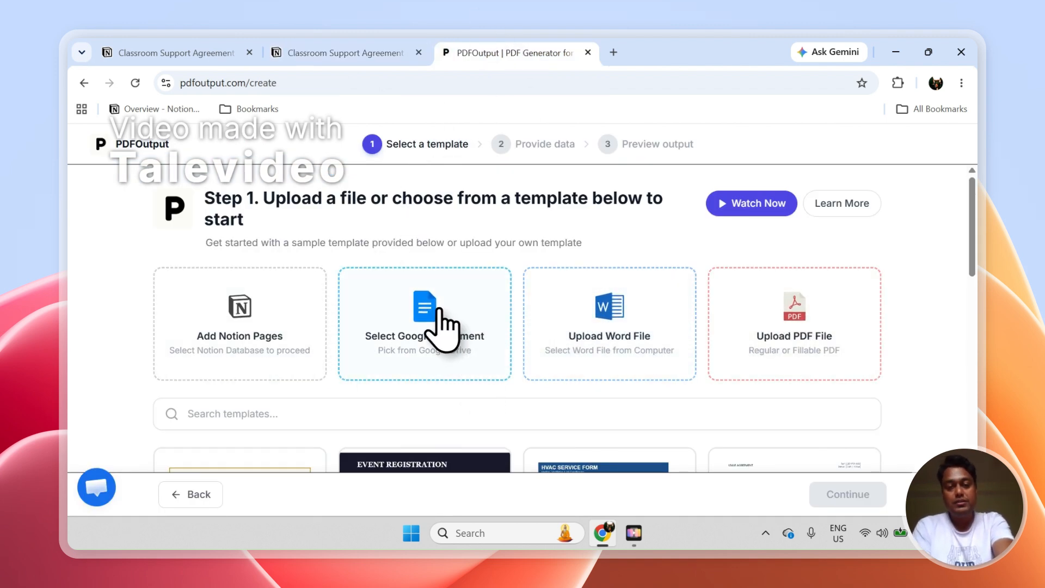
{"action": "left_click", "coordinate": [441, 324]}
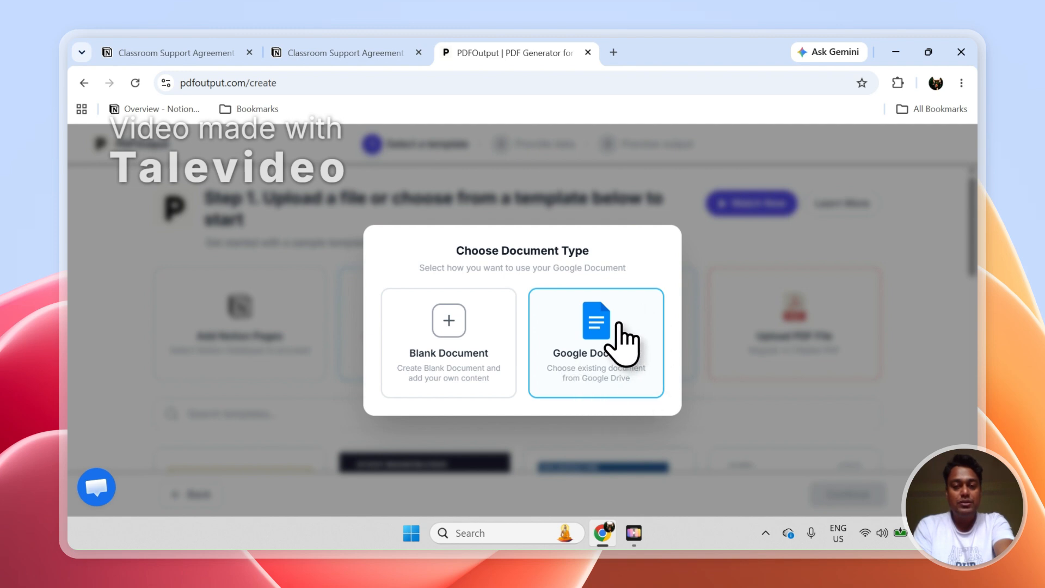
{"action": "left_click", "coordinate": [460, 315]}
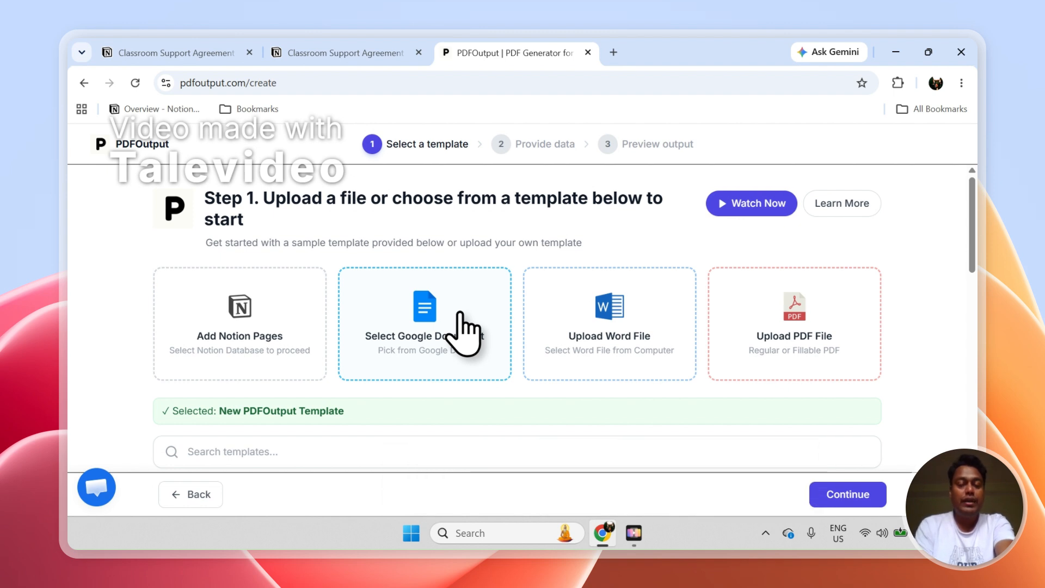
{"action": "left_click", "coordinate": [836, 495]}
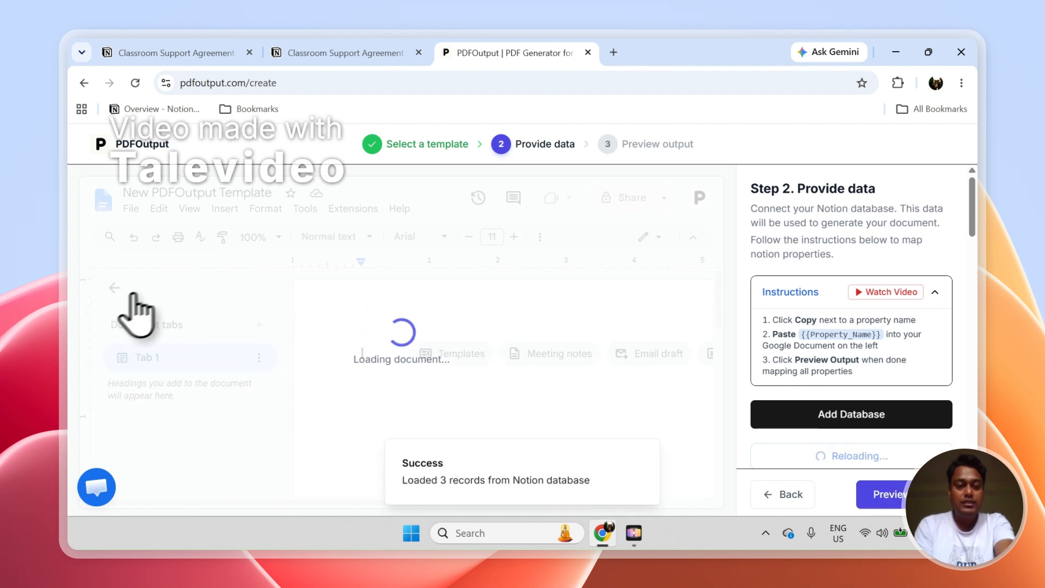
Step: Collapse the document tabs sidebar and check the selected Classroom Support Agreement Form database and its properties against Notion
{"action": "left_click", "coordinate": [114, 287]}
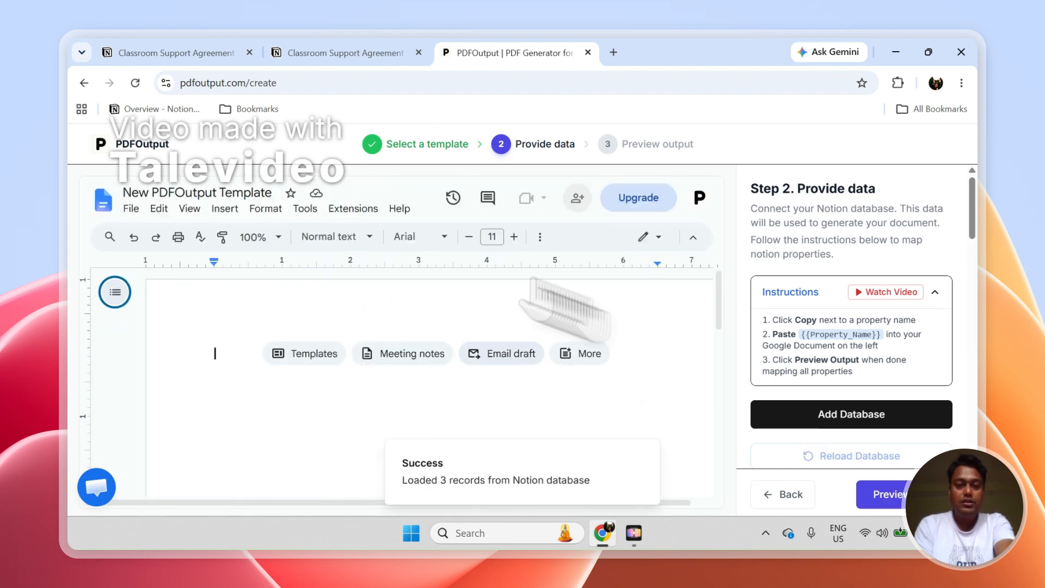
{"action": "left_click_drag", "start_coordinate": [979, 222], "coordinate": [979, 265]}
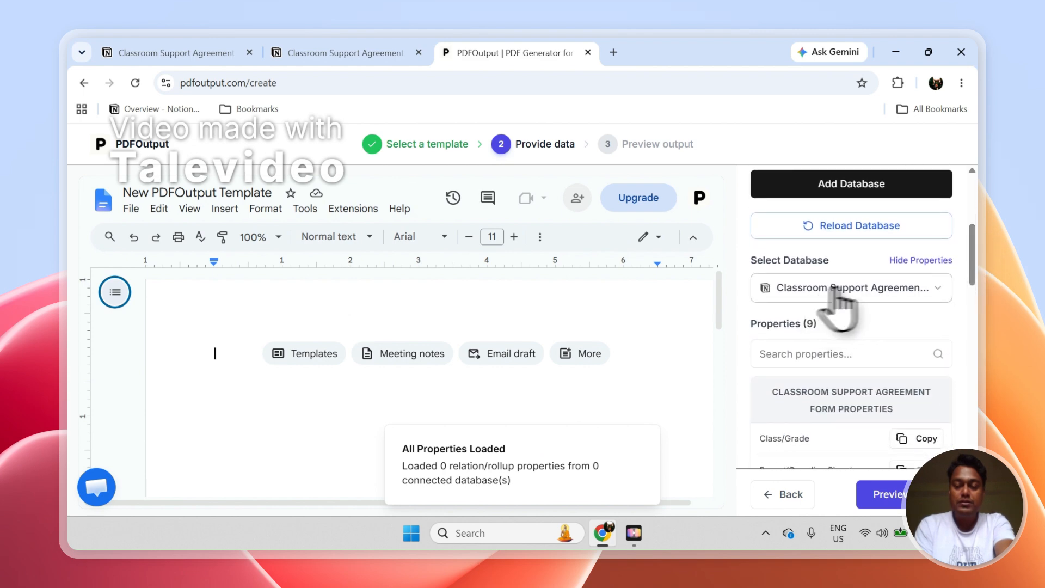
{"action": "left_click", "coordinate": [359, 55]}
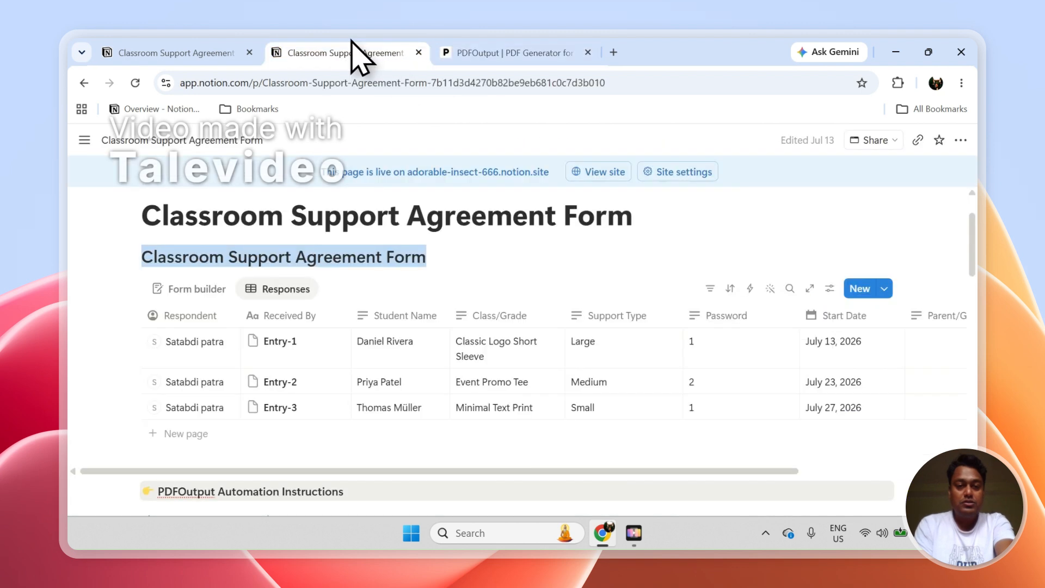
{"action": "left_click", "coordinate": [478, 55]}
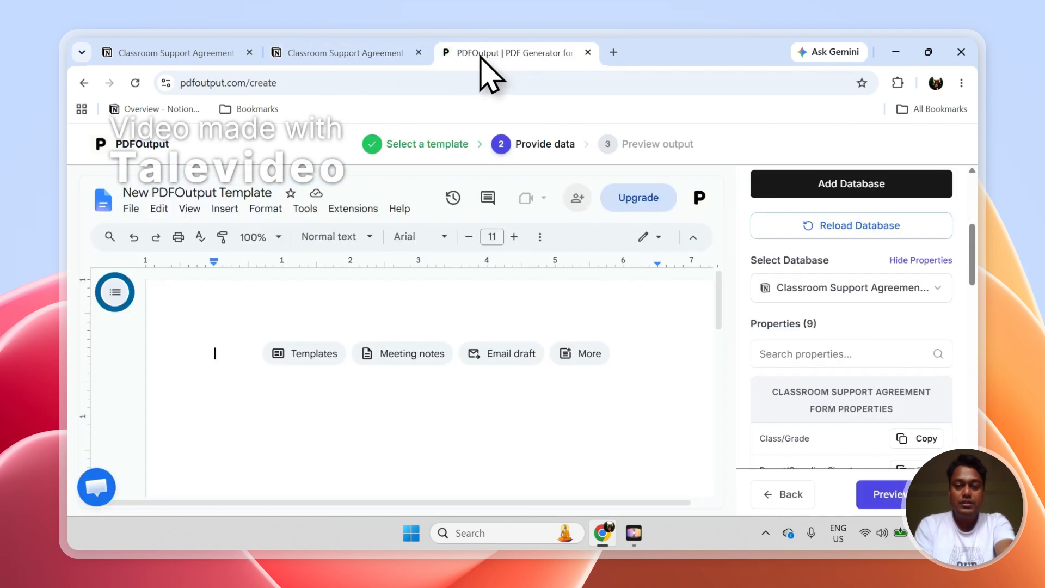
{"action": "left_click_drag", "start_coordinate": [975, 281], "coordinate": [979, 326]}
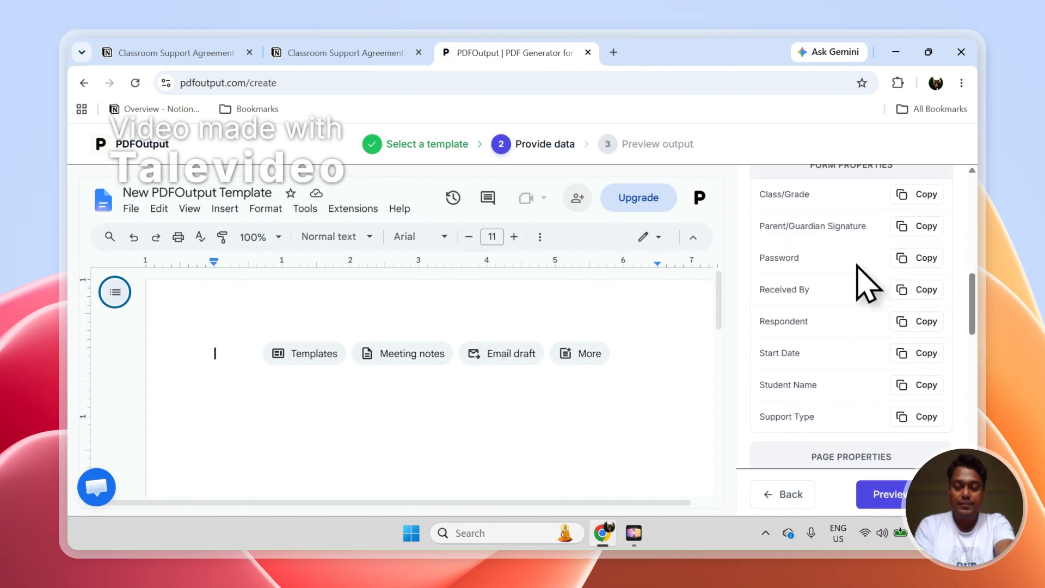
Step: Write "Class - " in the blank template, insert the {{Class/Grade}} placeholder after it and make the placeholder bold
{"action": "left_click", "coordinate": [243, 362]}
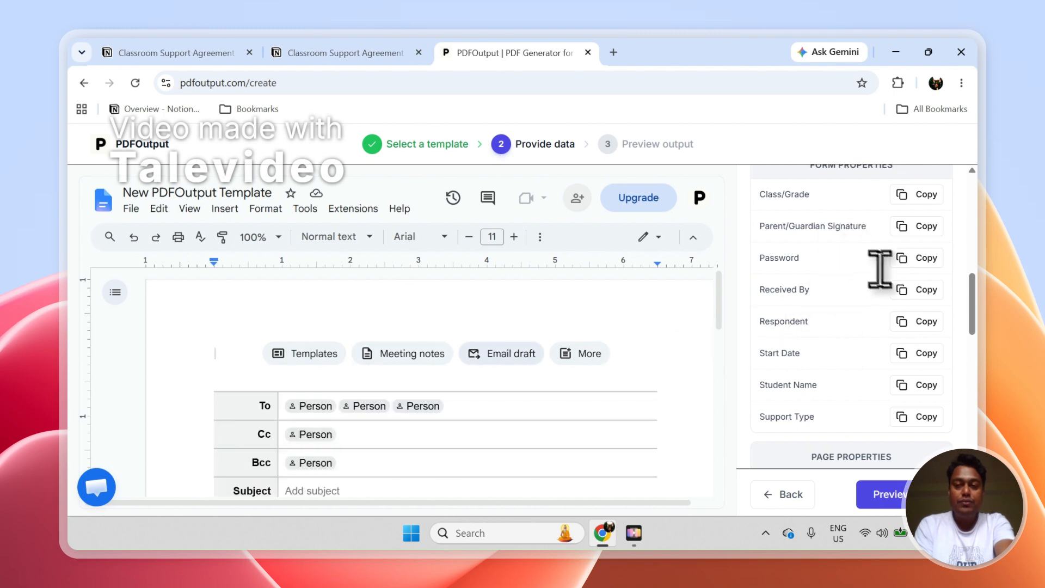
{"action": "type", "text": "c"}
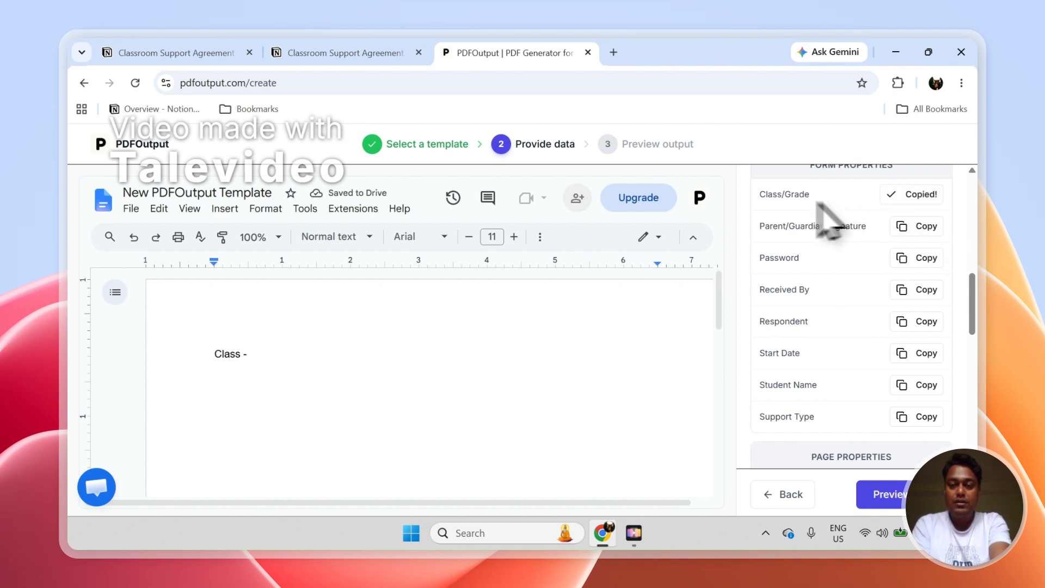
{"action": "scroll", "coordinate": [980, 348], "scroll_direction": "up", "scroll_amount": 4}
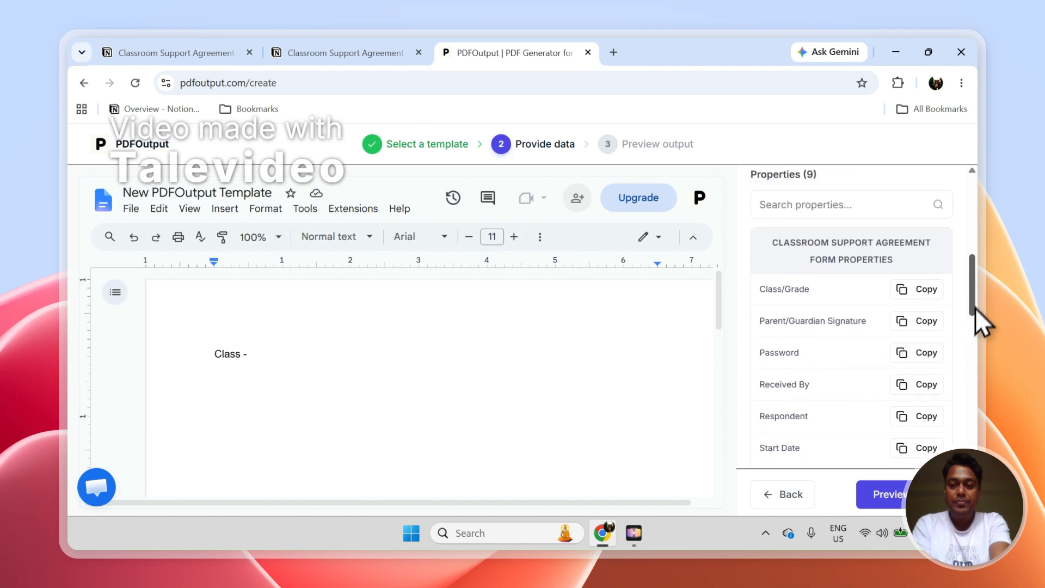
{"action": "scroll", "coordinate": [980, 278], "scroll_direction": "up", "scroll_amount": 3}
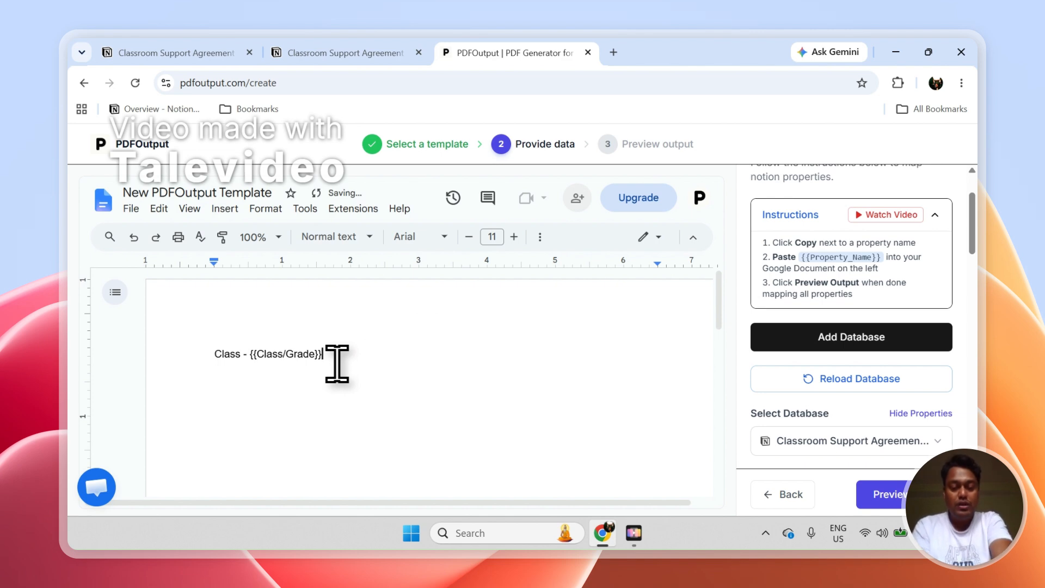
{"action": "double_click", "coordinate": [337, 364]}
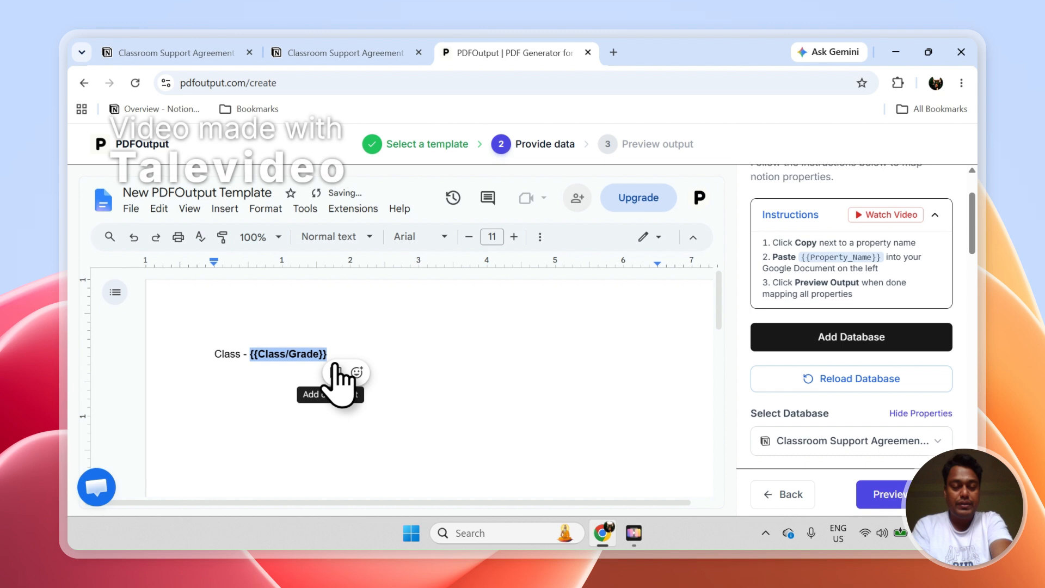
Step: Italicize the bold {{Class/Grade}} placeholder in the template
{"action": "left_click", "coordinate": [328, 354]}
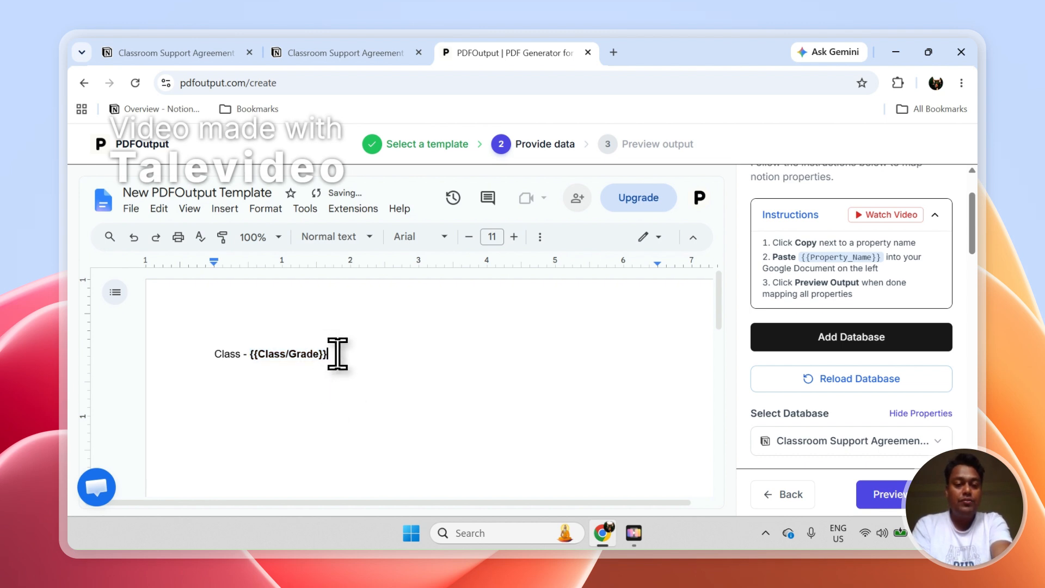
{"action": "left_click", "coordinate": [540, 237]}
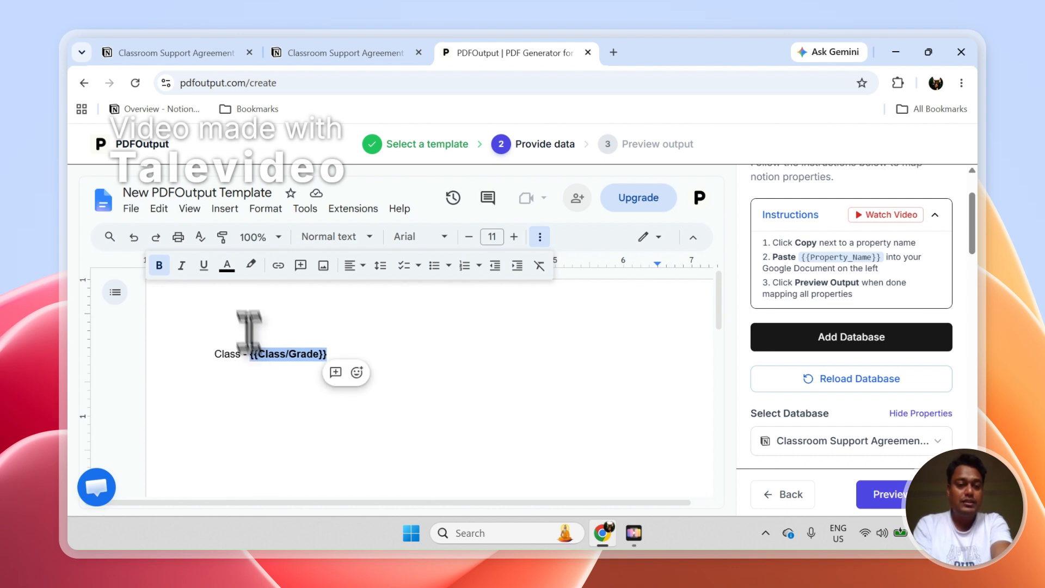
{"action": "left_click", "coordinate": [181, 265]}
{"action": "left_click", "coordinate": [271, 335]}
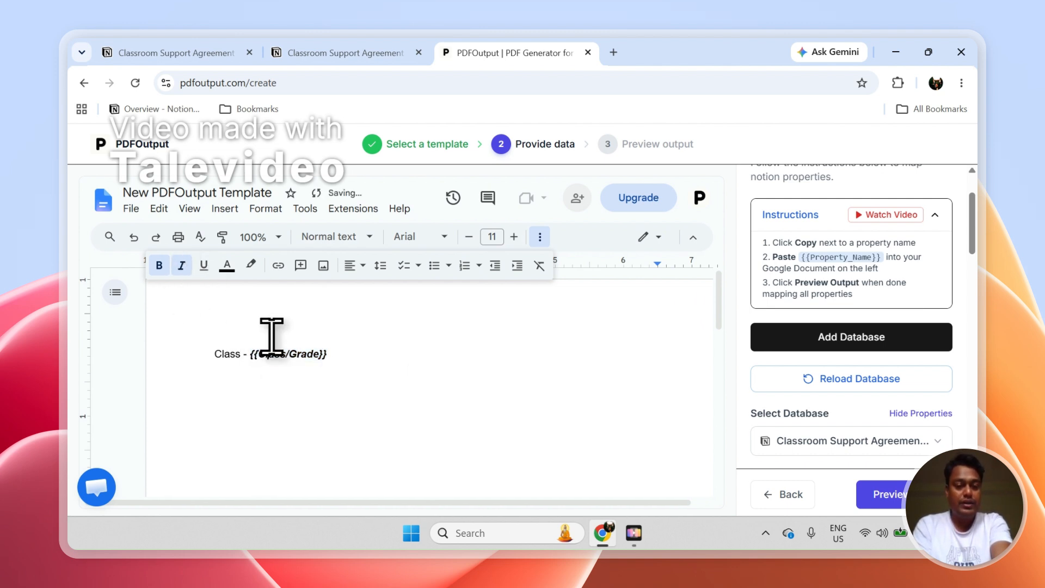
{"action": "left_click_drag", "start_coordinate": [357, 354], "coordinate": [249, 354]}
{"action": "left_click", "coordinate": [221, 357]}
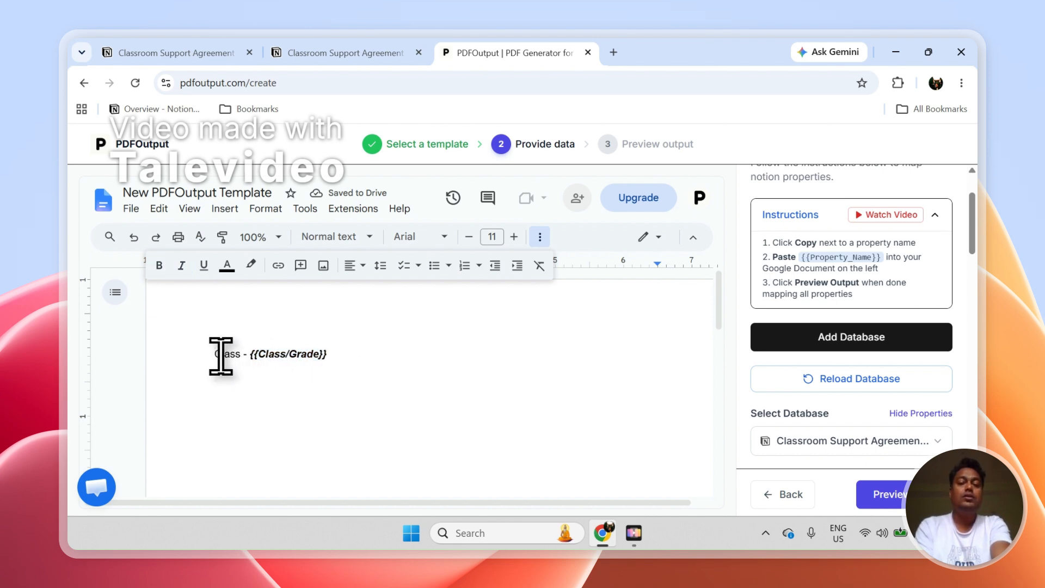
{"action": "left_click", "coordinate": [540, 237]}
Step: Add the lines "Received By - {{Received By}}" and "Student Name - {{Student Name}}" in regular text below the class line
{"action": "left_click", "coordinate": [403, 349]}
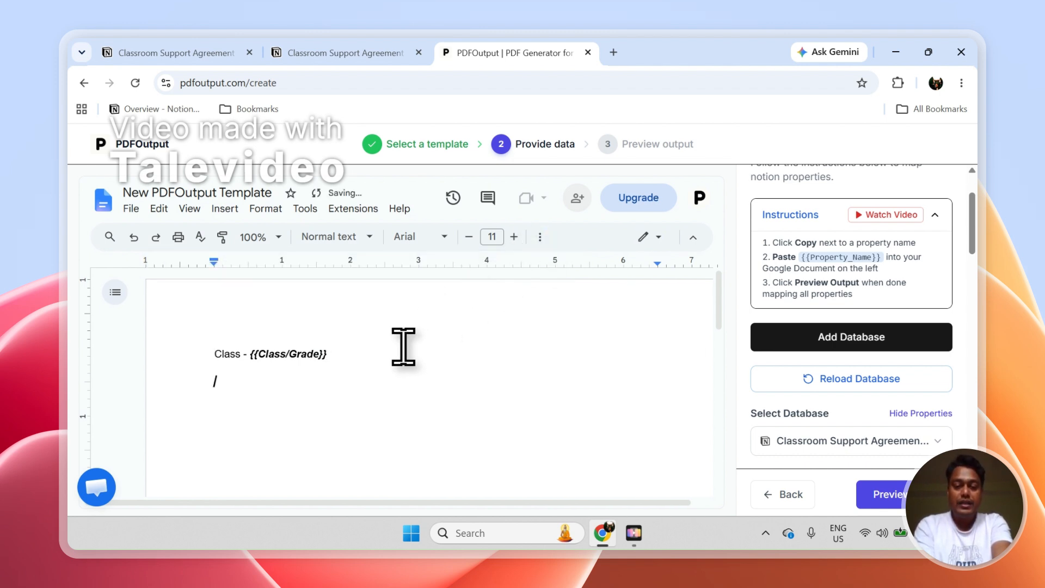
{"action": "left_click_drag", "start_coordinate": [972, 223], "coordinate": [975, 299]}
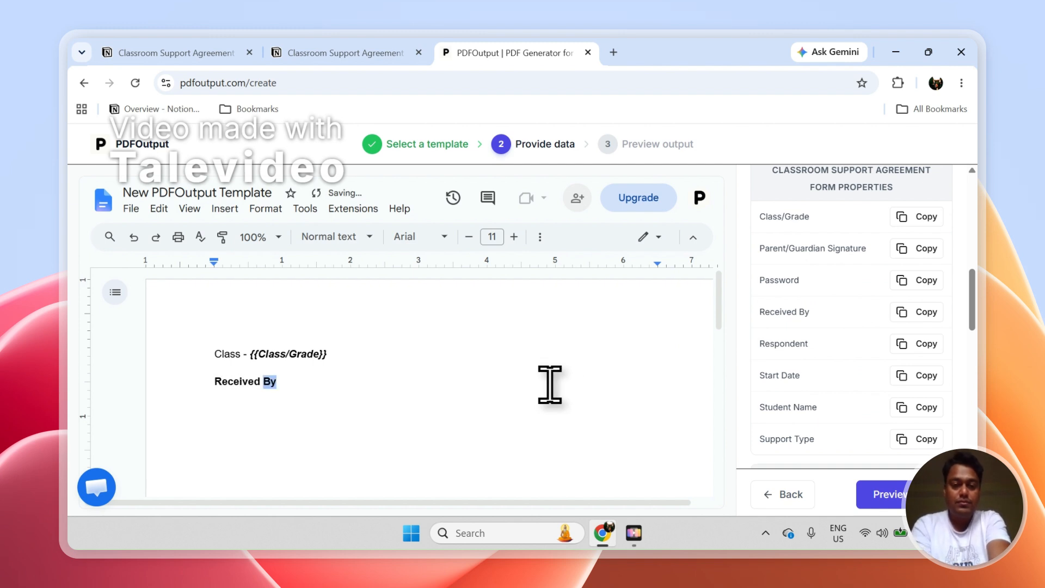
{"action": "key", "text": "ctrl+b"}
{"action": "key", "text": "Right"}
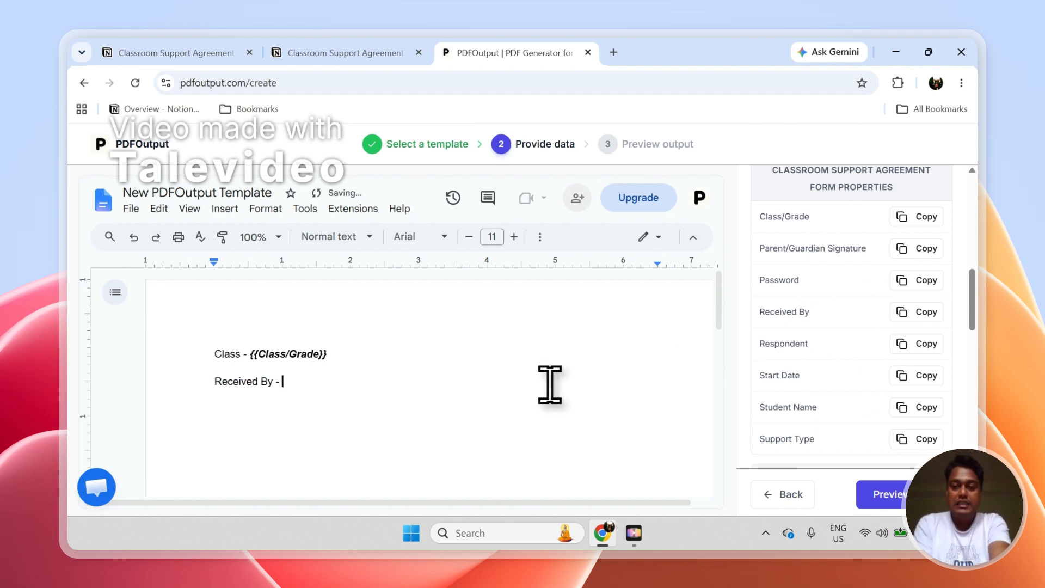
{"action": "left_click", "coordinate": [920, 312]}
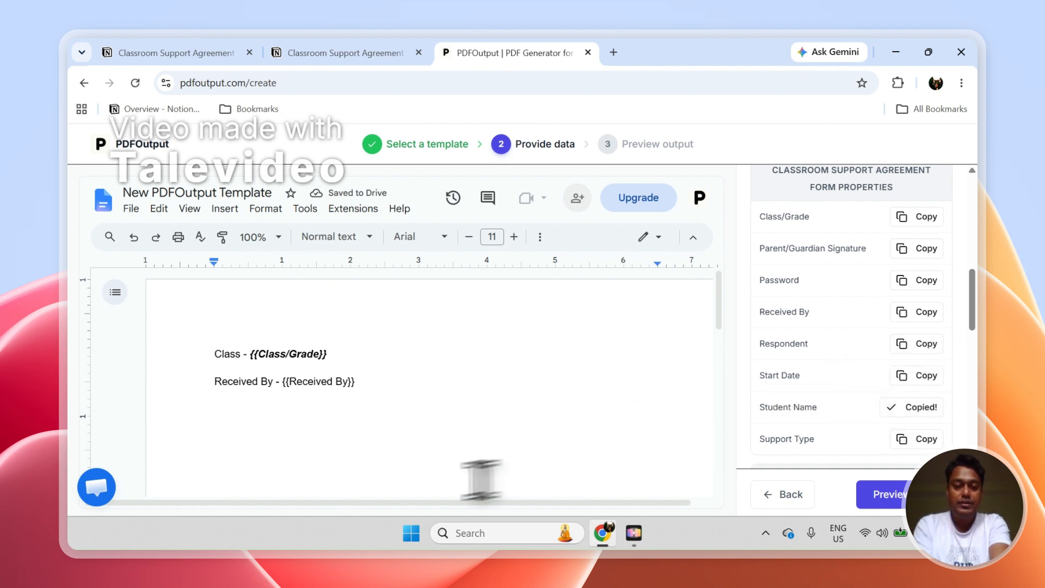
{"action": "left_click", "coordinate": [425, 442]}
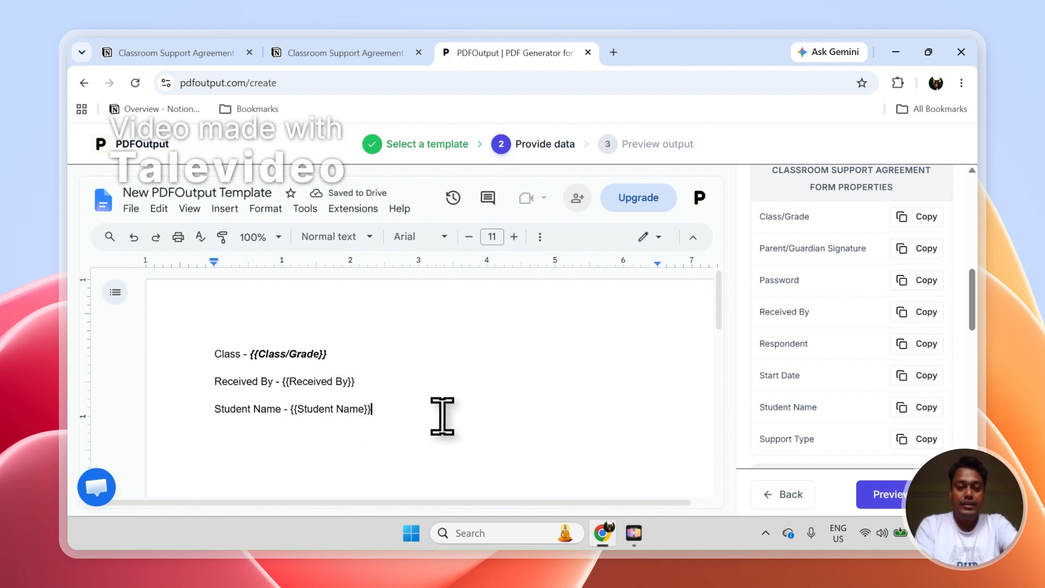
Step: Italicize and underline the {{Received By}} placeholder
{"action": "left_click_drag", "start_coordinate": [441, 418], "coordinate": [201, 363]}
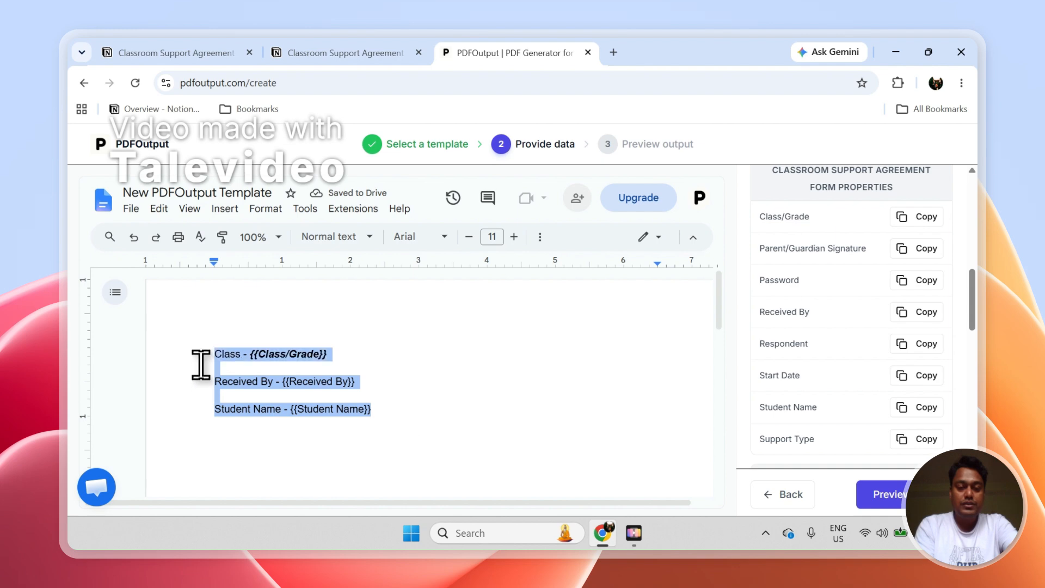
{"action": "left_click", "coordinate": [351, 394]}
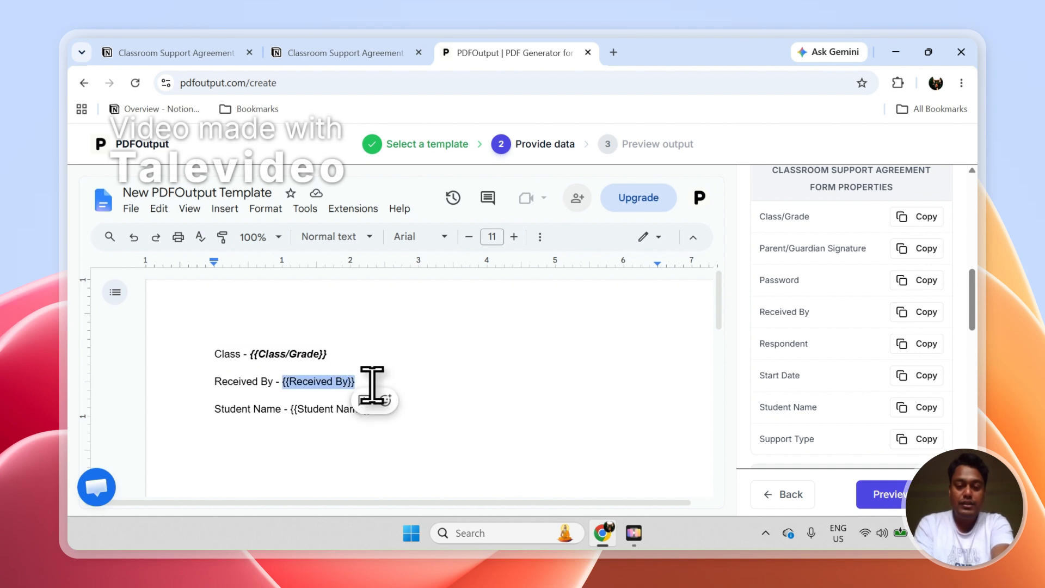
{"action": "left_click", "coordinate": [372, 385]}
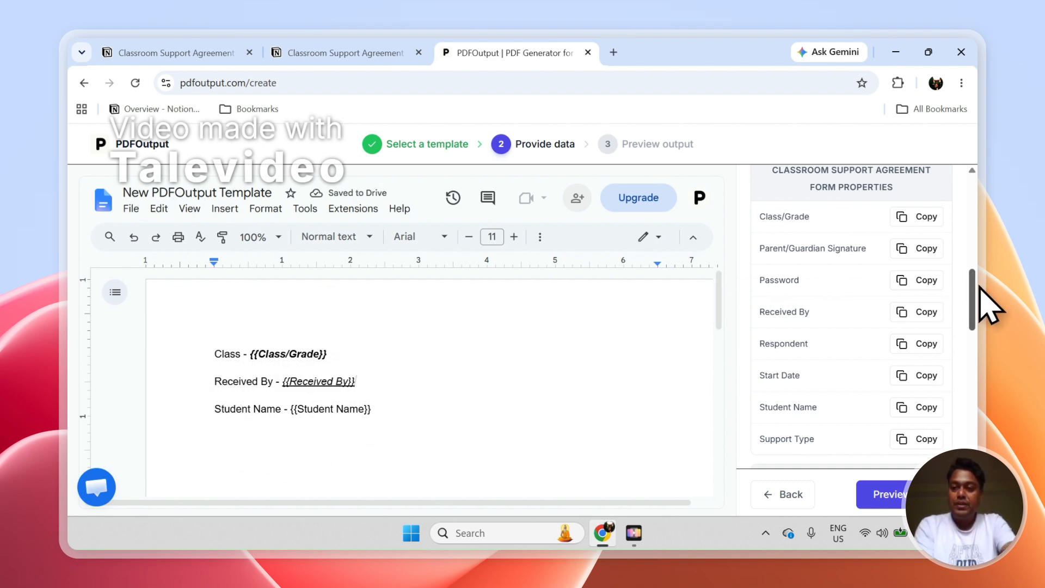
Step: Check the student names in the Notion responses and set the PDF File Name field to Student Name
{"action": "scroll", "coordinate": [980, 303], "scroll_direction": "down", "scroll_amount": 6}
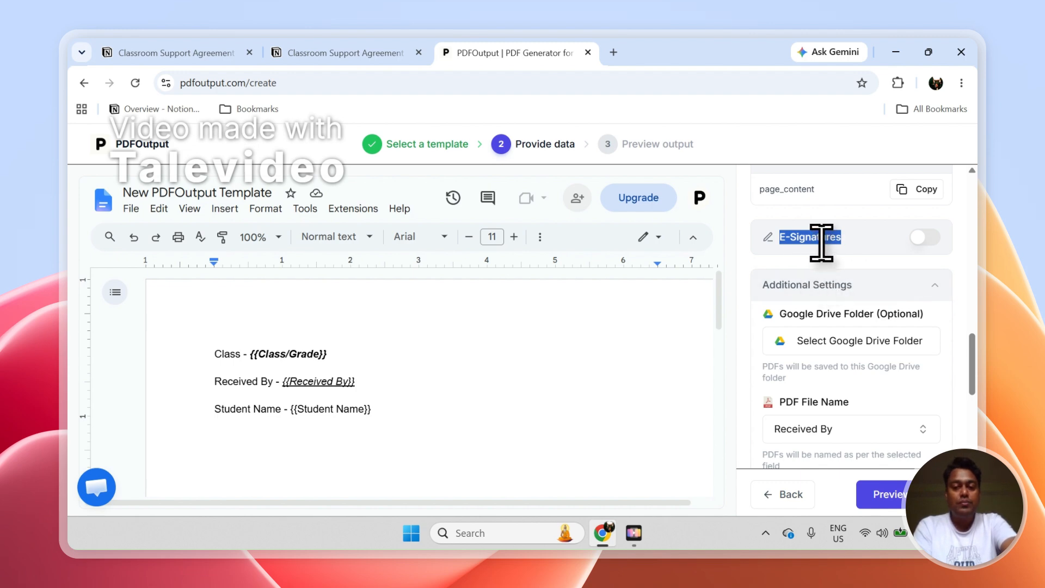
{"action": "scroll", "coordinate": [980, 404], "scroll_direction": "down", "scroll_amount": 1}
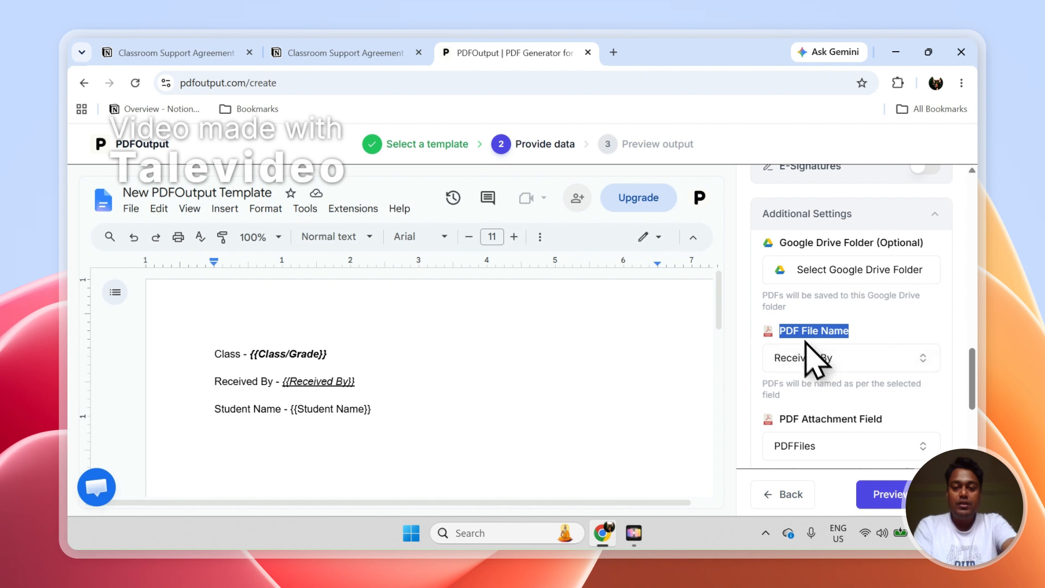
{"action": "left_click", "coordinate": [356, 53]}
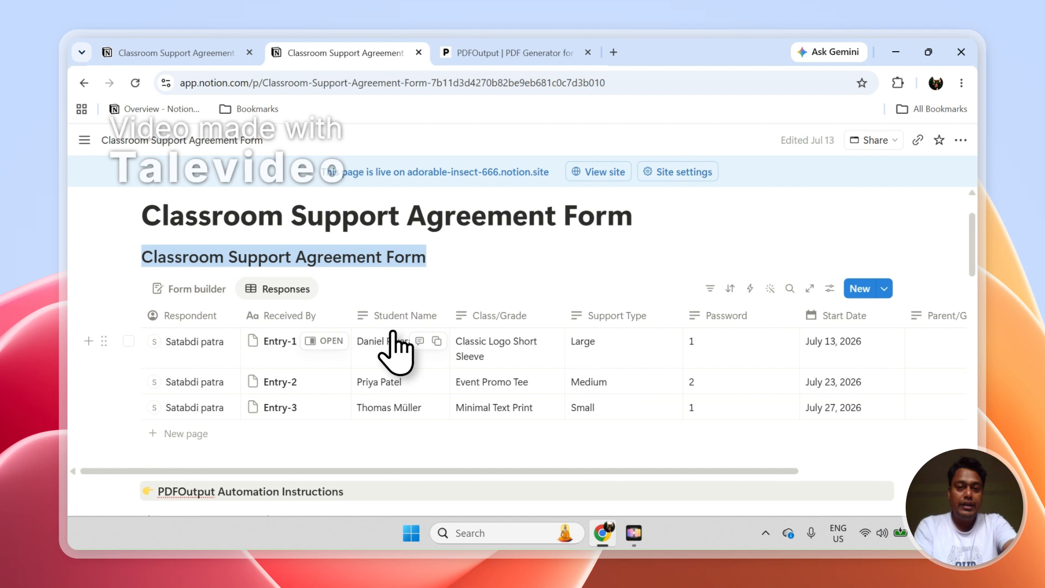
{"action": "left_click", "coordinate": [492, 50]}
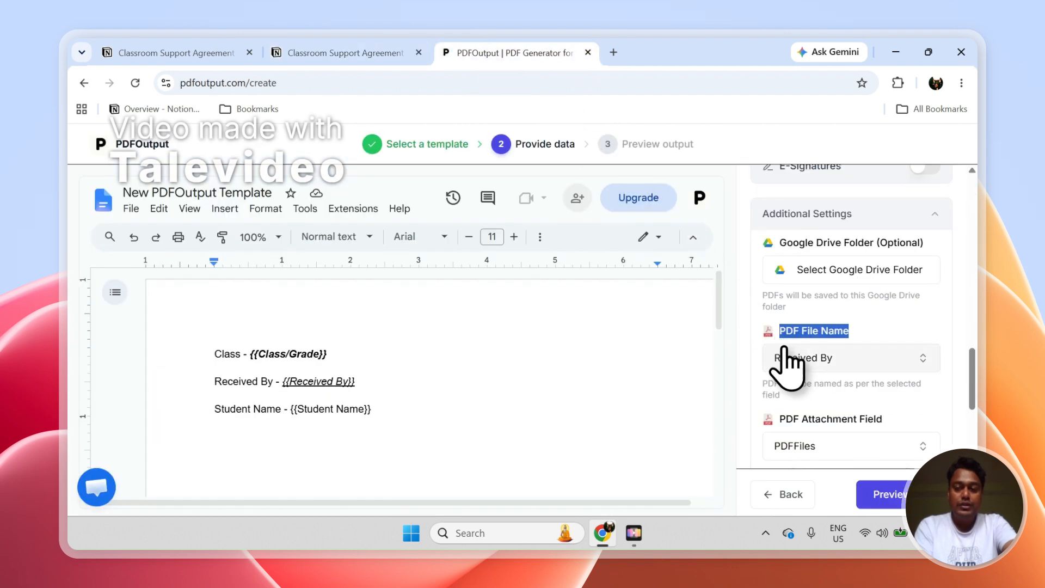
{"action": "left_click", "coordinate": [785, 357]}
{"action": "type", "text": "Studn"}
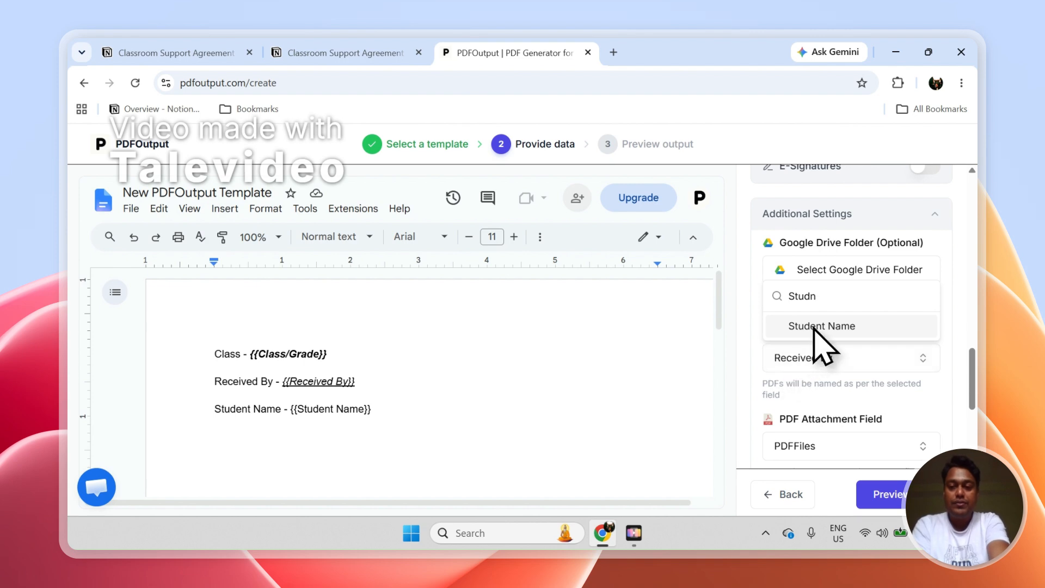
{"action": "left_click", "coordinate": [815, 327]}
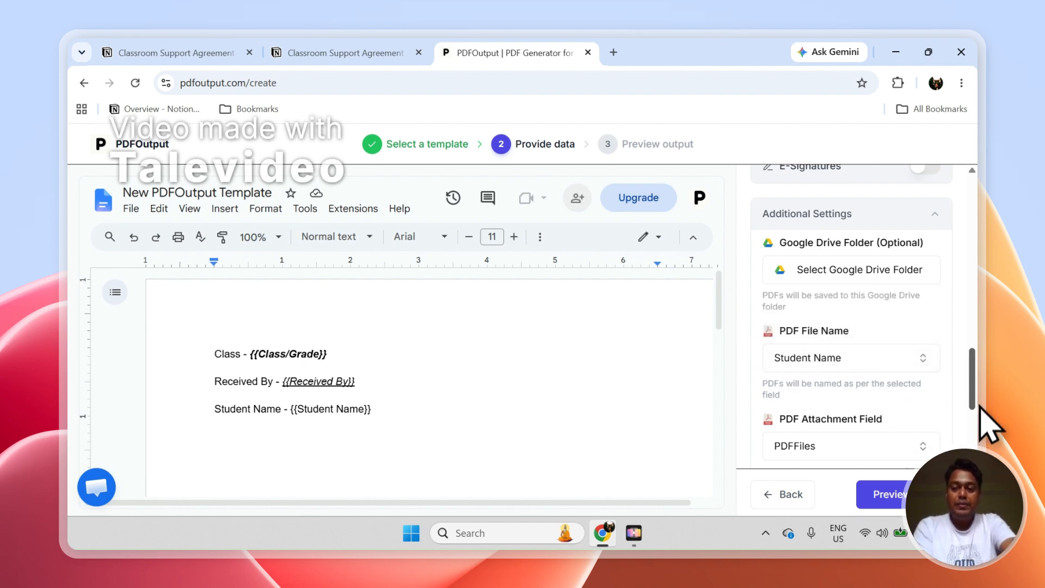
Step: Check the PDF Attachment Field setting against the PDFFiles column of the reloaded Notion responses table
{"action": "scroll", "coordinate": [988, 422], "scroll_direction": "down", "scroll_amount": 2}
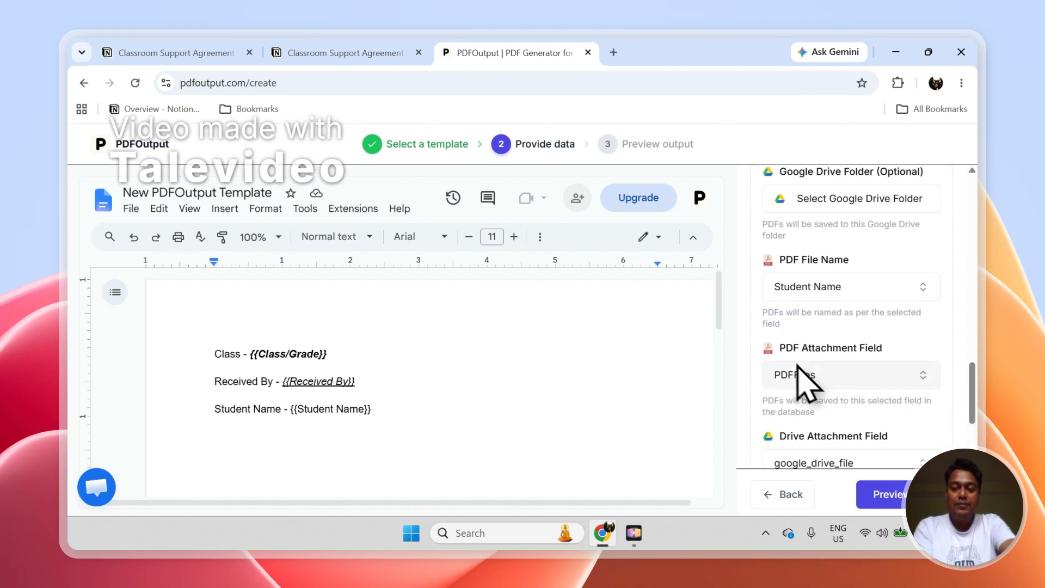
{"action": "left_click", "coordinate": [377, 52]}
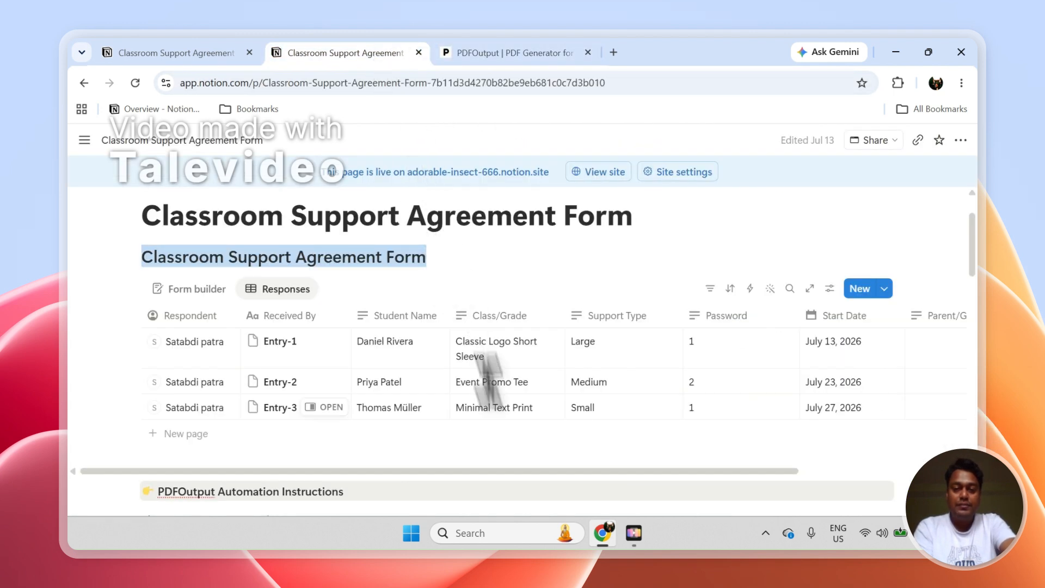
{"action": "scroll", "coordinate": [522, 476], "scroll_direction": "right", "scroll_amount": 5}
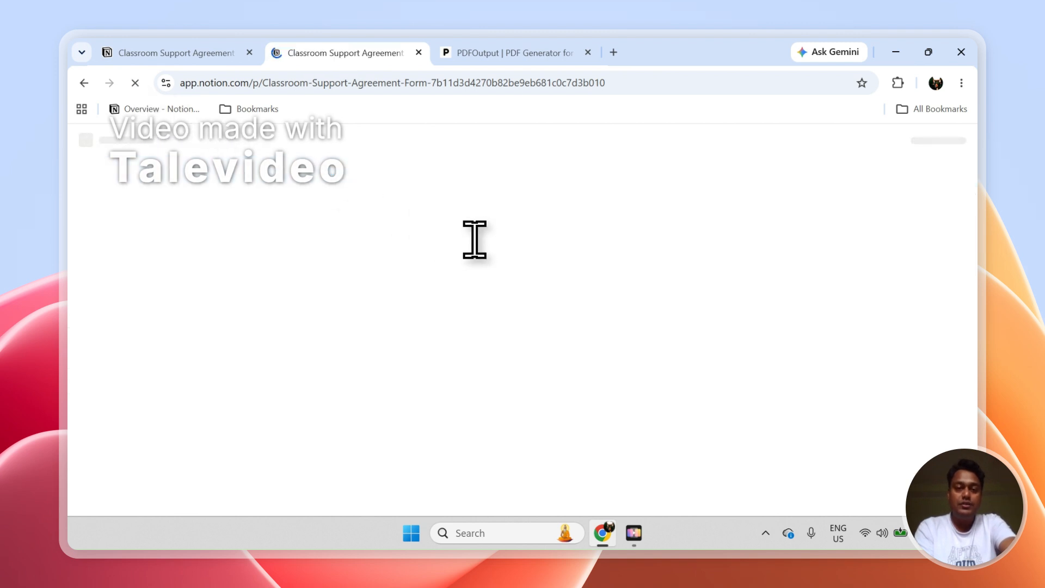
{"action": "left_click_drag", "start_coordinate": [475, 239], "coordinate": [740, 412]}
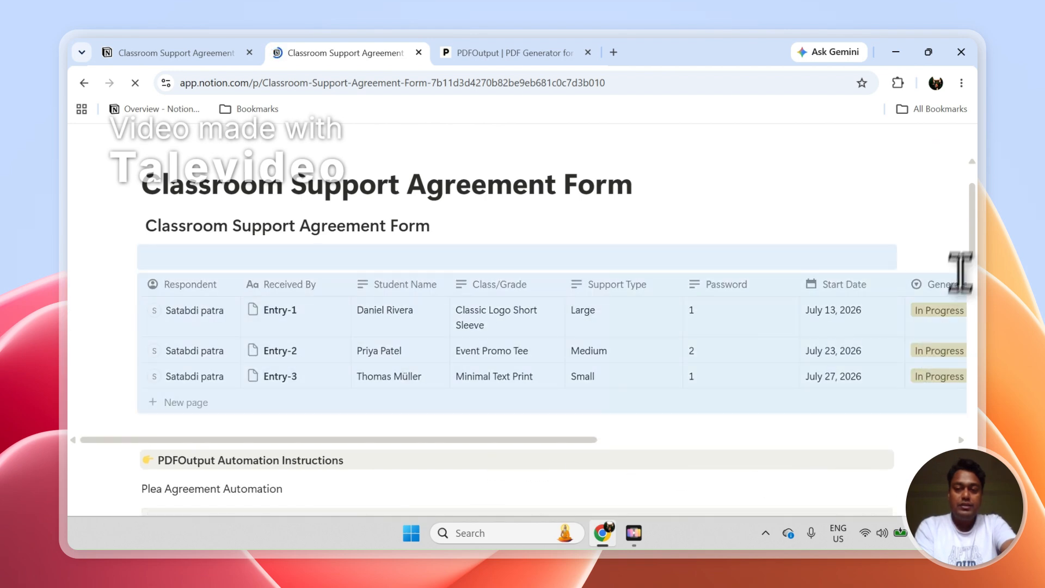
{"action": "left_click_drag", "start_coordinate": [593, 440], "coordinate": [816, 441]}
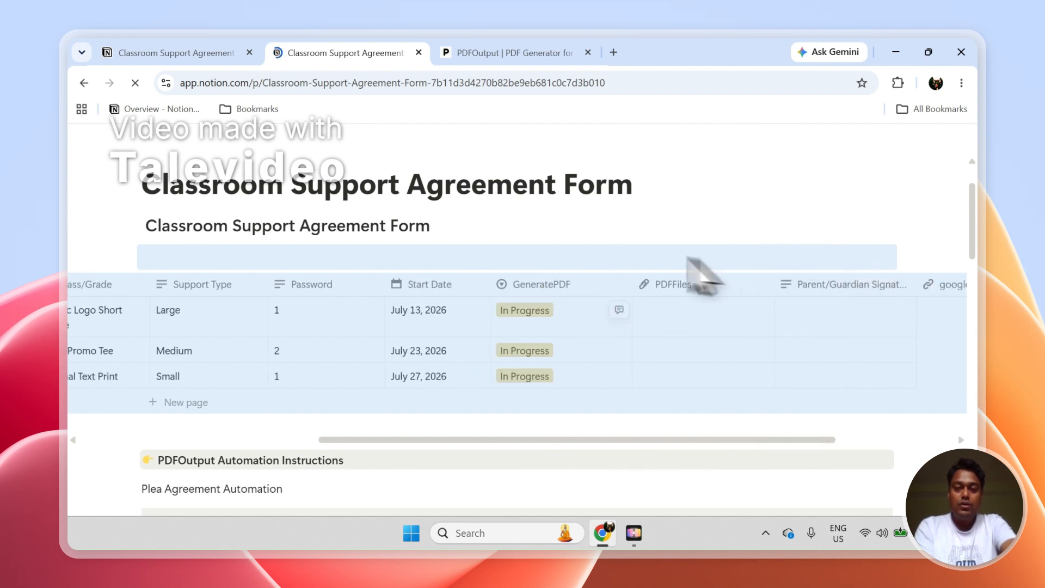
{"action": "left_click", "coordinate": [421, 222]}
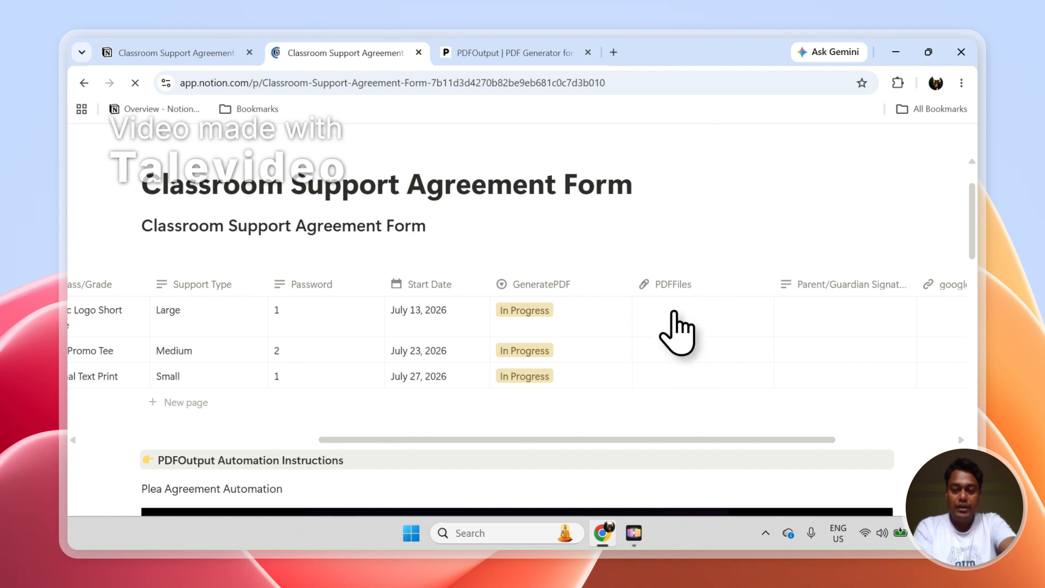
{"action": "mouse_move", "coordinate": [672, 330]}
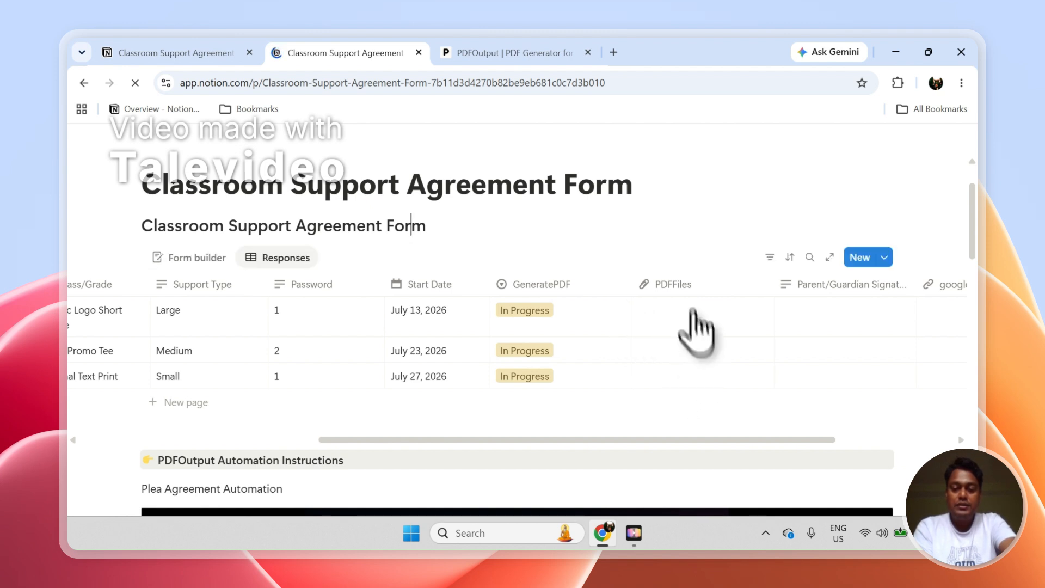
{"action": "left_click", "coordinate": [509, 52]}
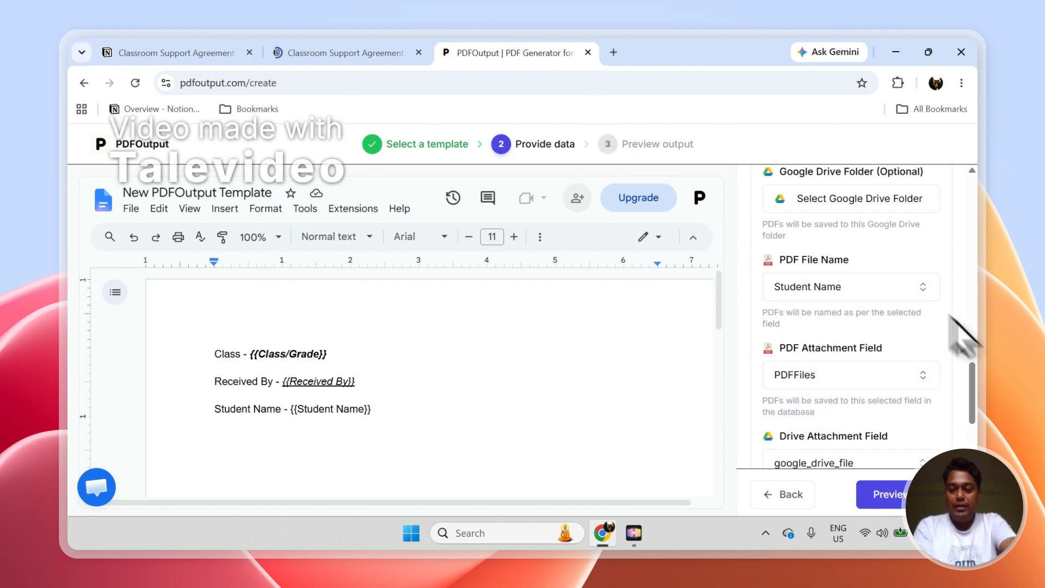
Step: Generate the preview output and open the resulting document from the PDFFiles property of Entry-2 in Notion
{"action": "left_click_drag", "start_coordinate": [969, 367], "coordinate": [979, 163]}
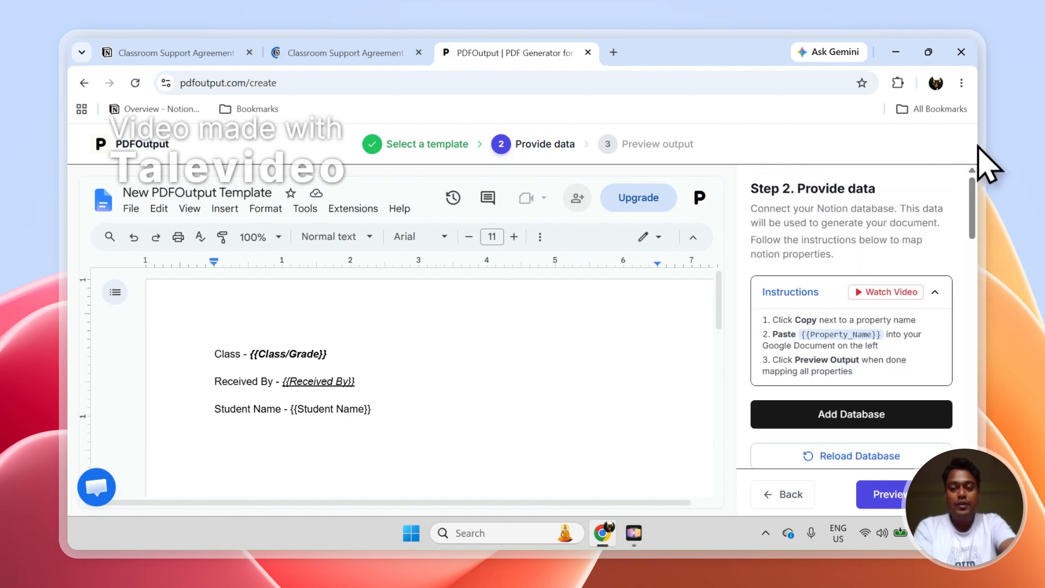
{"action": "left_click", "coordinate": [901, 490]}
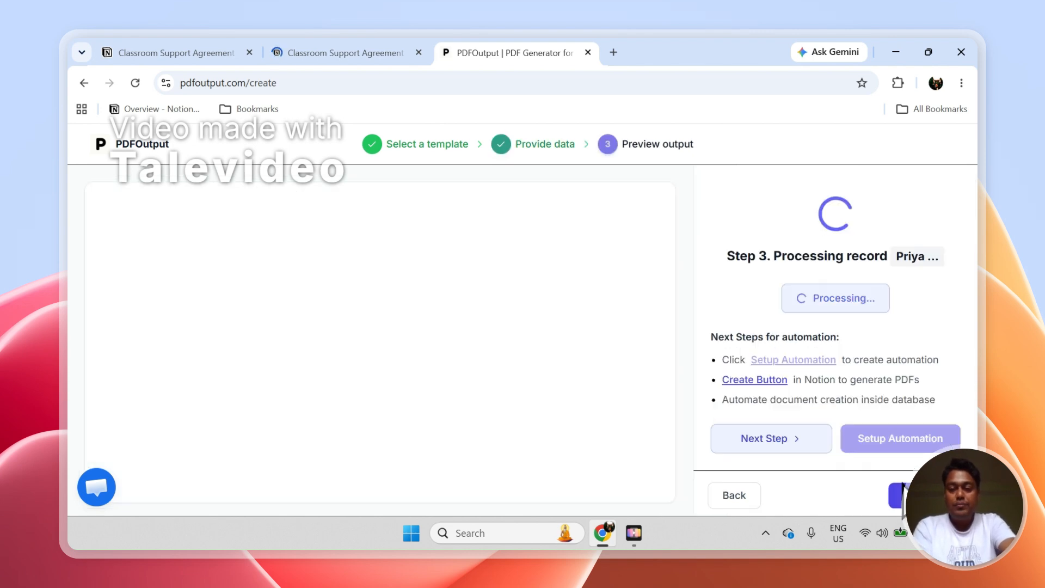
{"action": "left_click", "coordinate": [334, 53]}
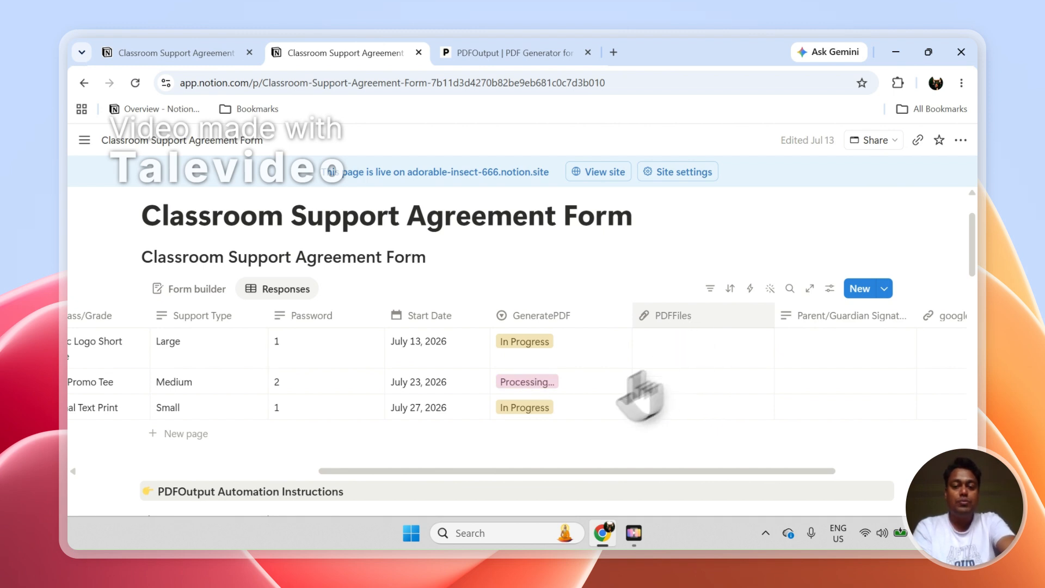
{"action": "left_click", "coordinate": [80, 381]}
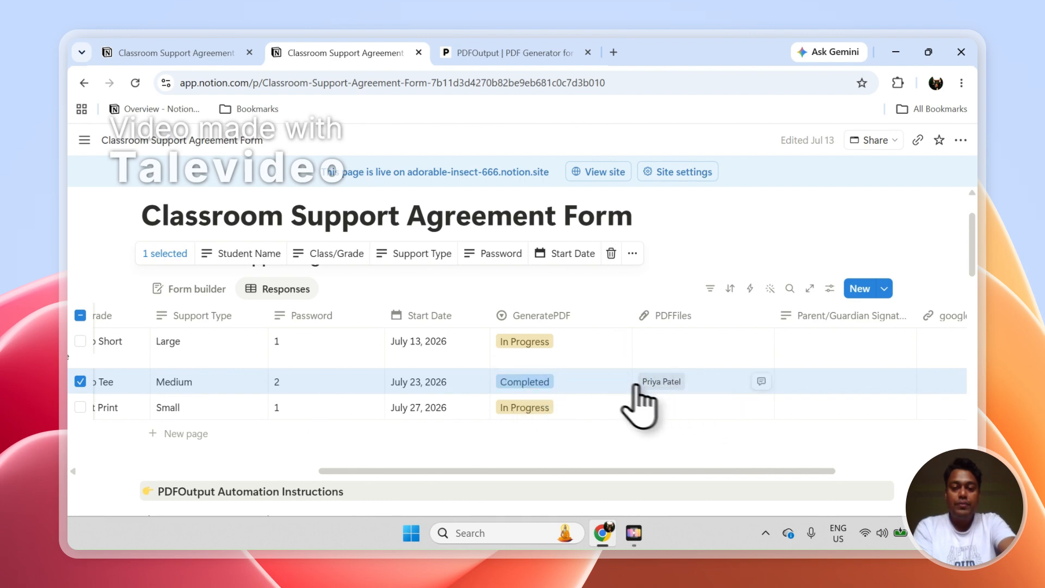
{"action": "left_click", "coordinate": [658, 381]}
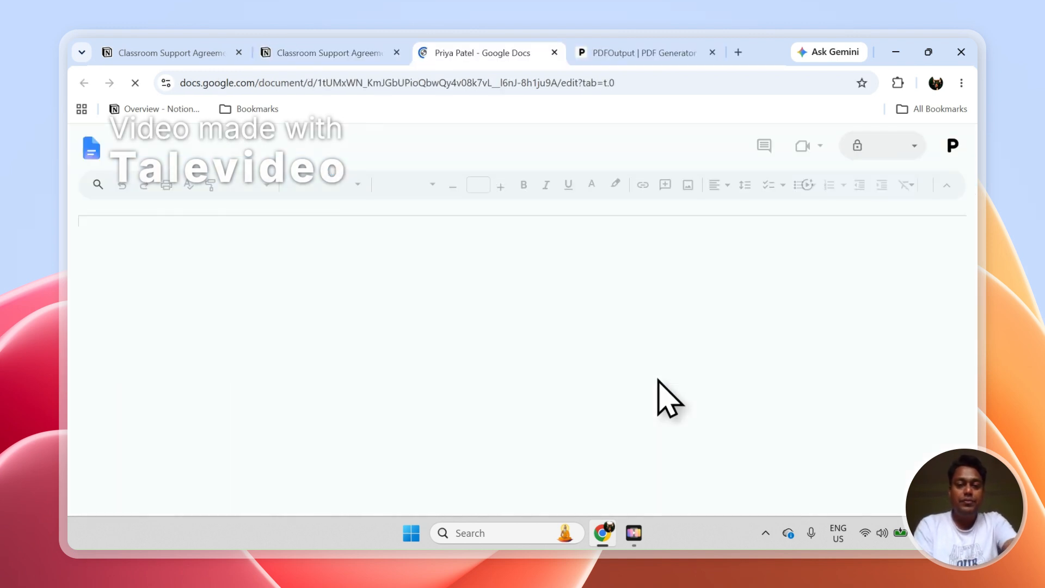
Step: Examine the filled-in Class, Received By and Student Name lines in the generated document
{"action": "left_click", "coordinate": [422, 359]}
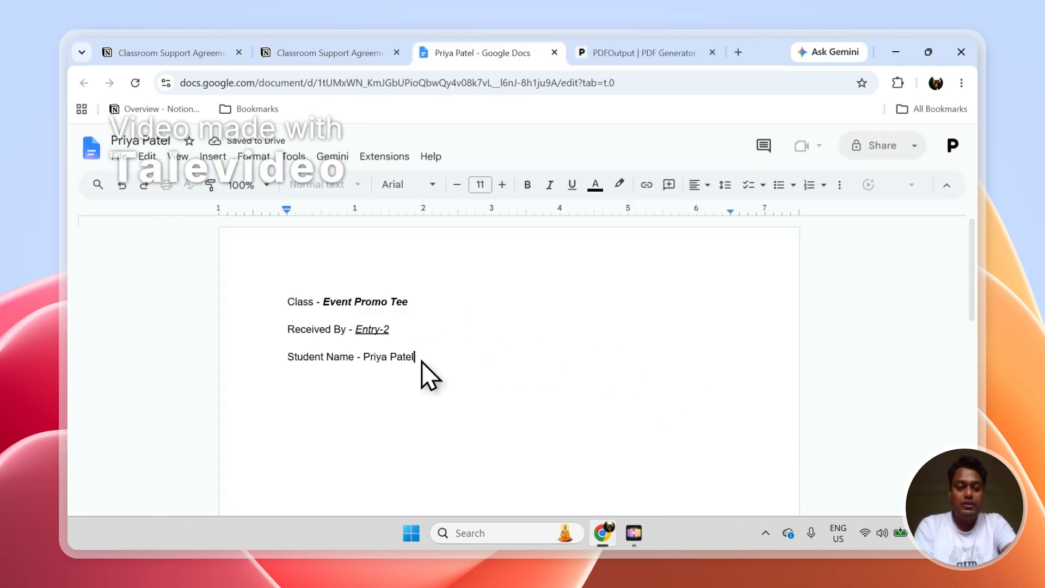
{"action": "key", "text": "ctrl+a"}
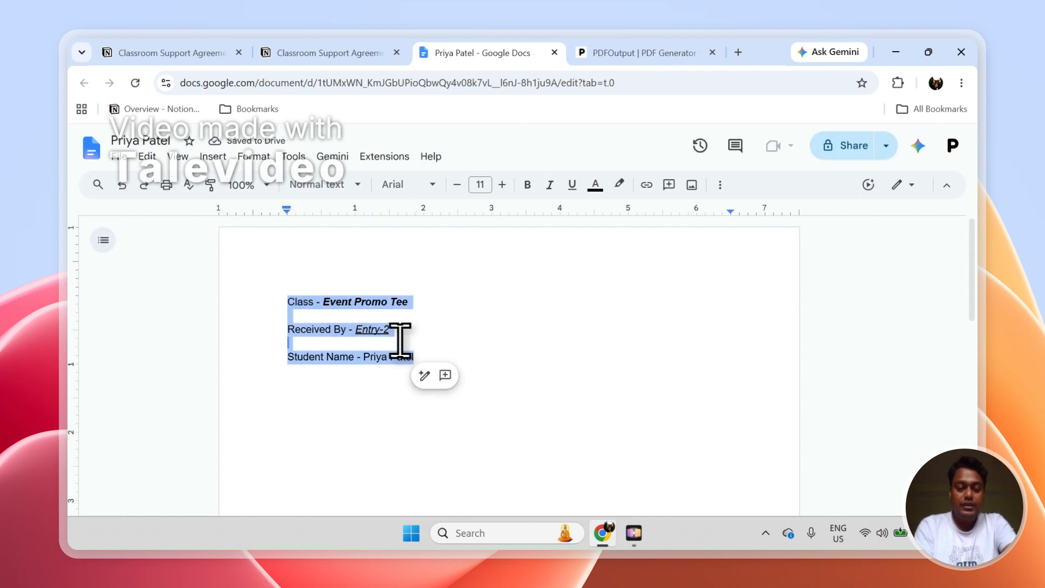
{"action": "left_click", "coordinate": [402, 341]}
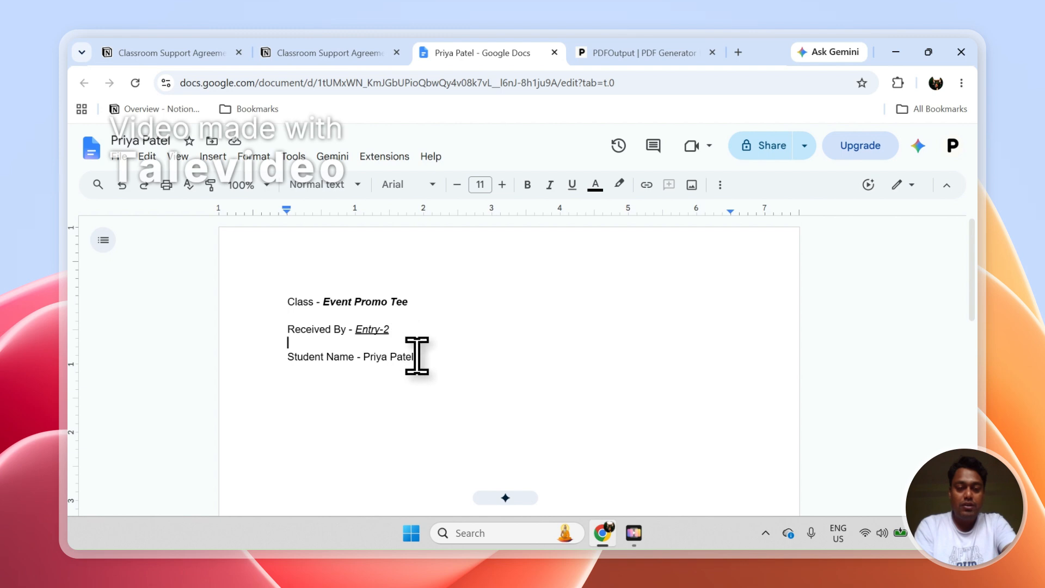
{"action": "left_click_drag", "start_coordinate": [412, 357], "coordinate": [314, 287]}
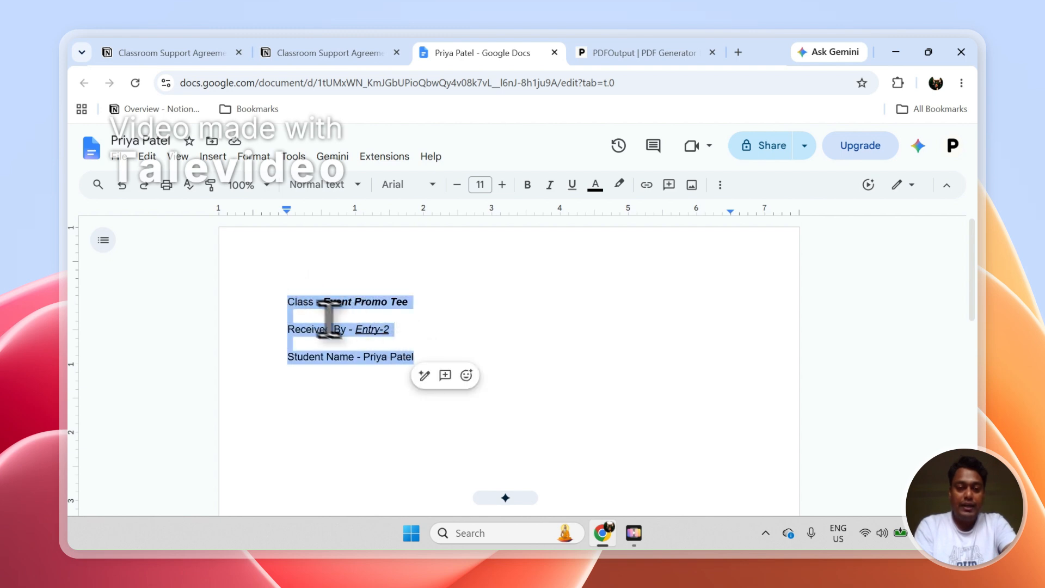
Step: Recheck the three lines of text in the generated Google Docs document and switch back to the PDFOutput preview
{"action": "left_click", "coordinate": [367, 313]}
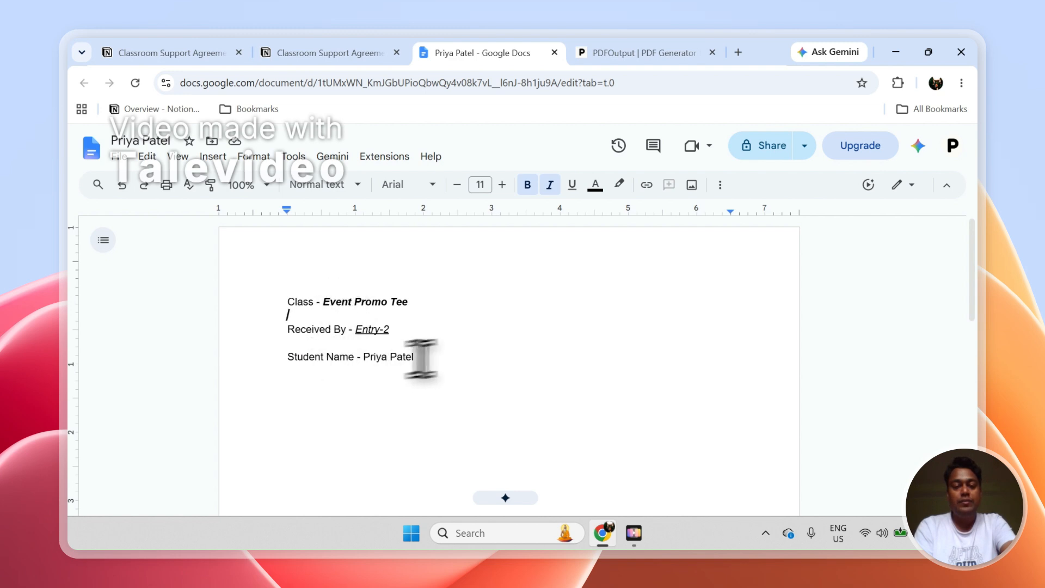
{"action": "left_click_drag", "start_coordinate": [435, 333], "coordinate": [289, 302]}
{"action": "left_click", "coordinate": [583, 51]}
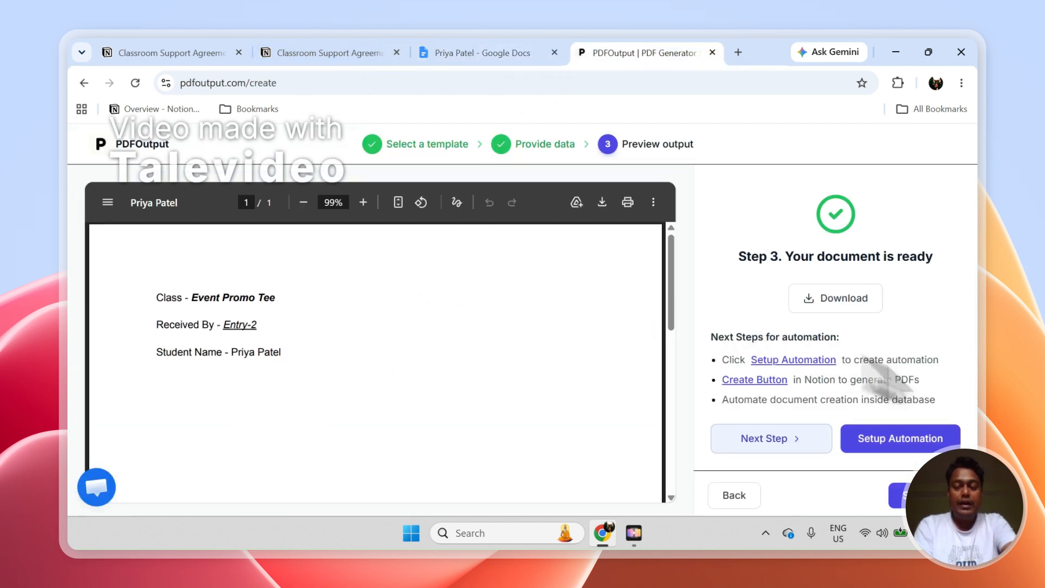
Step: Read through PDFOutput's step-by-step guide on using a Notion button to generate PDFs, and close it
{"action": "left_click", "coordinate": [930, 439]}
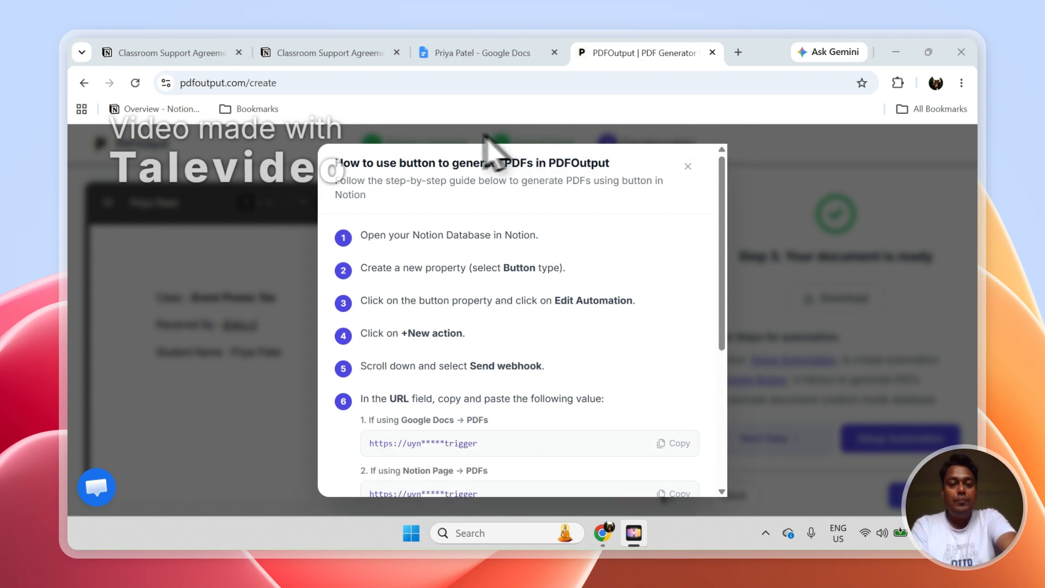
{"action": "left_click_drag", "start_coordinate": [404, 164], "coordinate": [415, 165]}
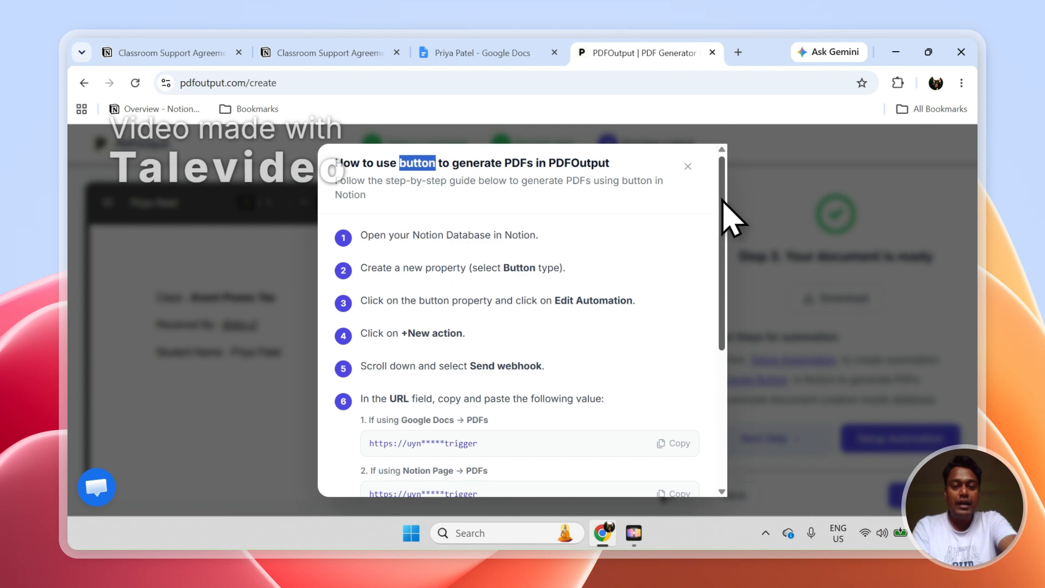
{"action": "left_click_drag", "start_coordinate": [723, 200], "coordinate": [723, 334]}
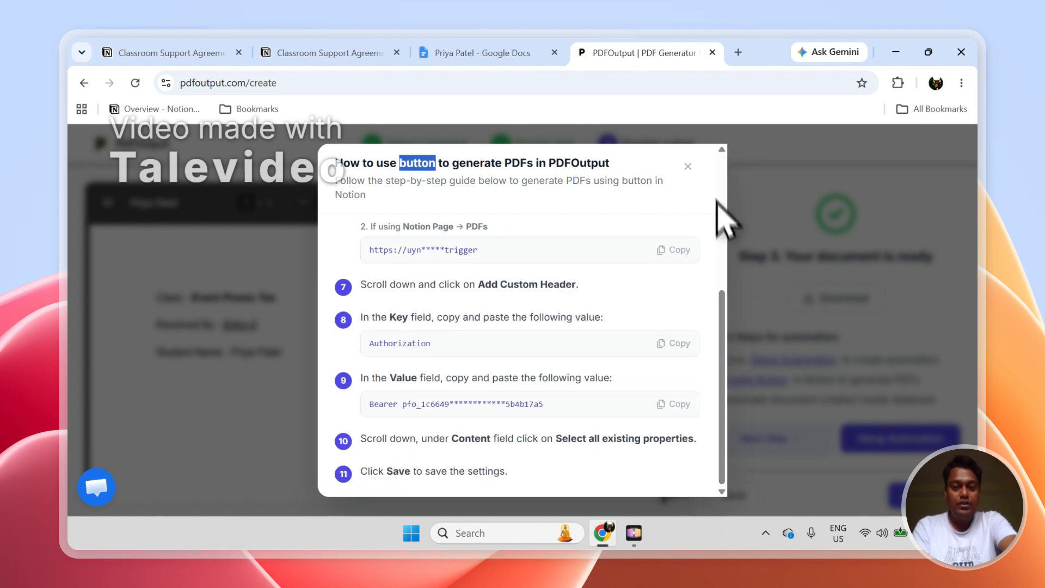
{"action": "left_click_drag", "start_coordinate": [725, 317], "coordinate": [720, 193]}
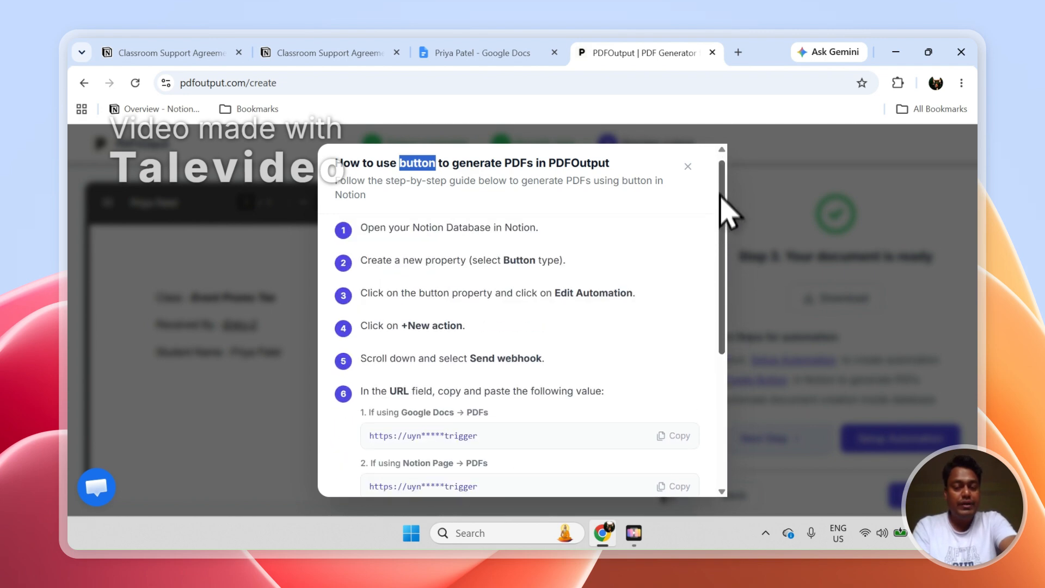
{"action": "left_click", "coordinate": [689, 167]}
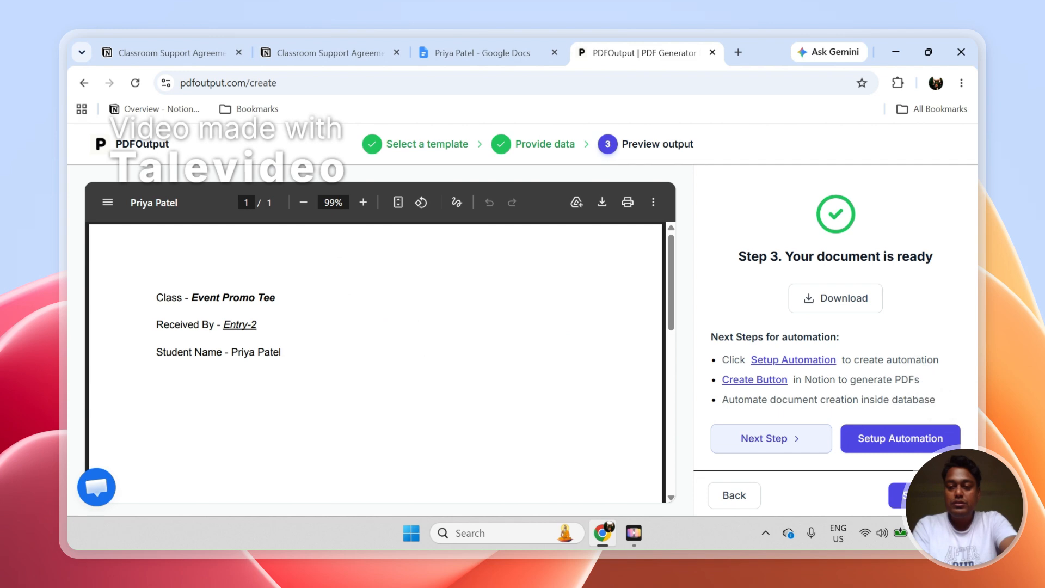
Step: Go back from the output preview to the automations dashboard and look over the actions available for the active automation
{"action": "left_click", "coordinate": [734, 495]}
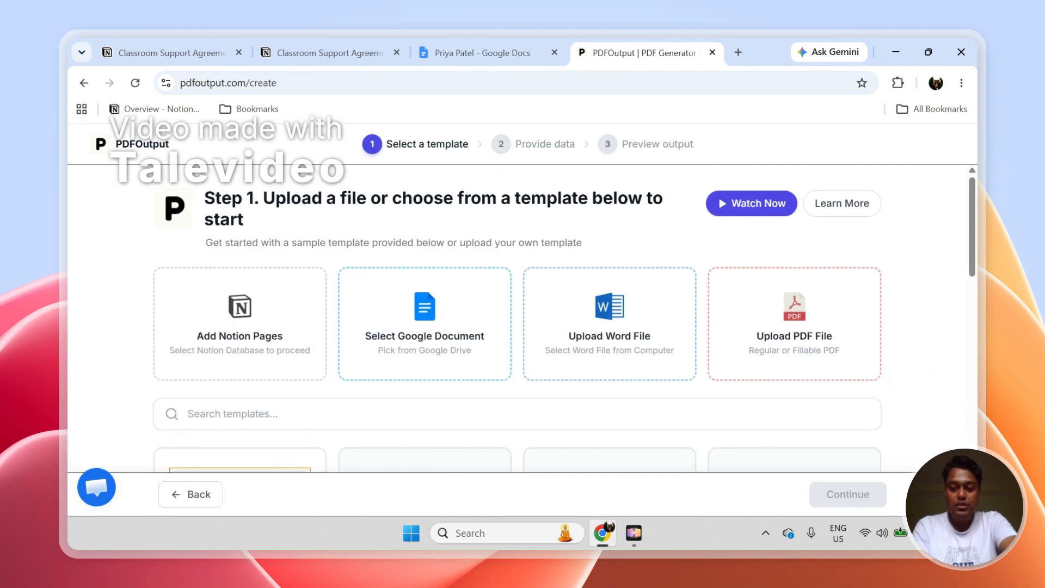
{"action": "left_click", "coordinate": [211, 488]}
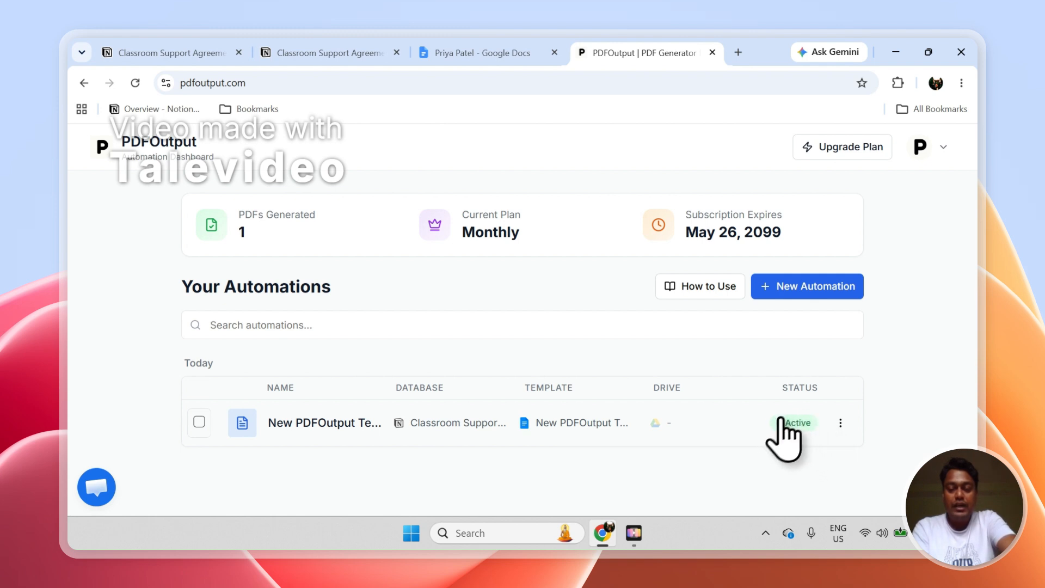
{"action": "left_click", "coordinate": [840, 423]}
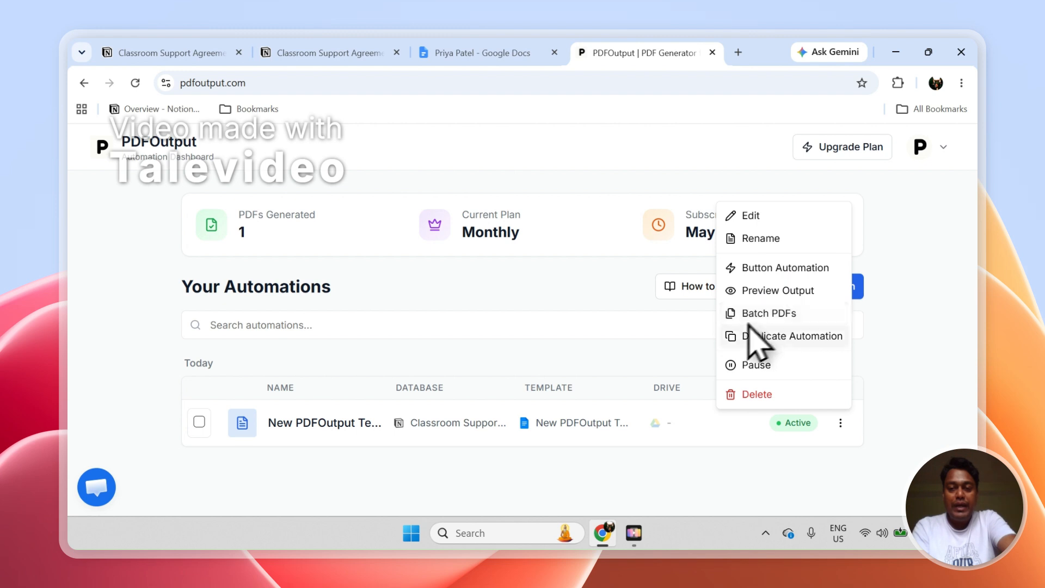
Step: Deselect the Event Promo Tee response in the Notion responses table and return to the PDFOutput dashboard
{"action": "left_click", "coordinate": [362, 52]}
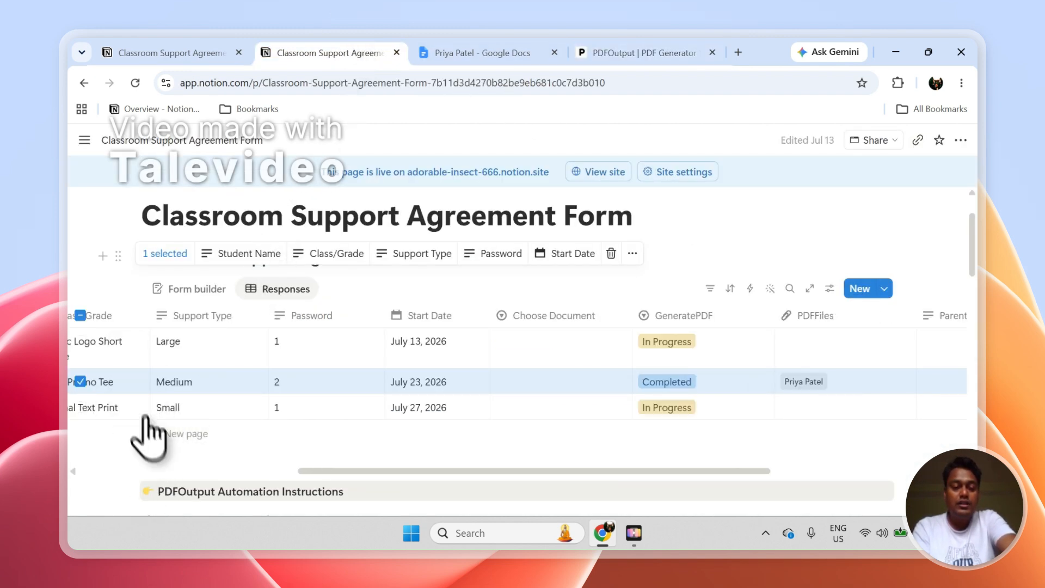
{"action": "left_click", "coordinate": [81, 381]}
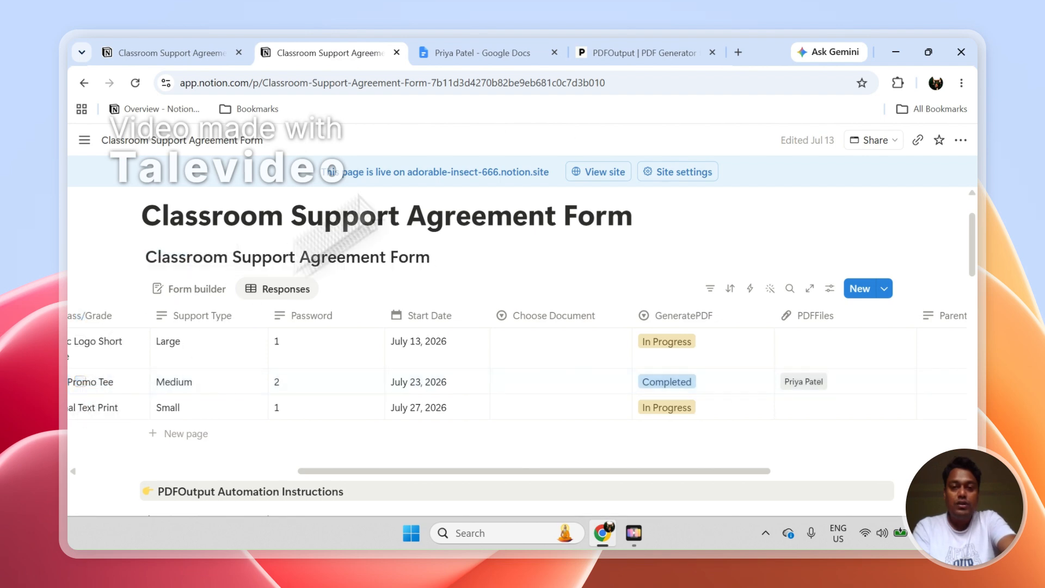
{"action": "left_click", "coordinate": [648, 53]}
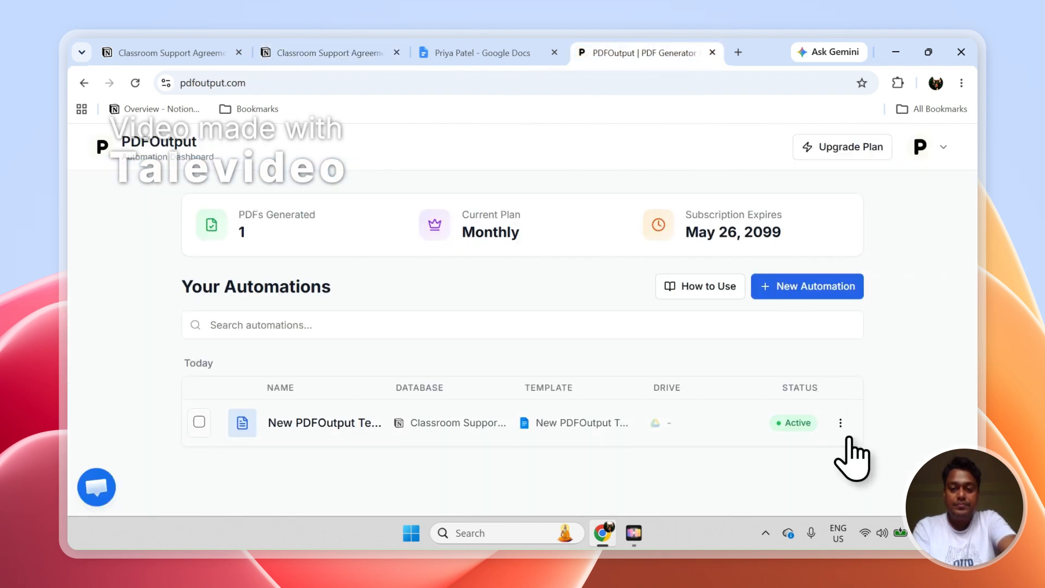
Step: Review the automation's available actions once more, close them, and return to the Notion responses table
{"action": "left_click", "coordinate": [843, 425]}
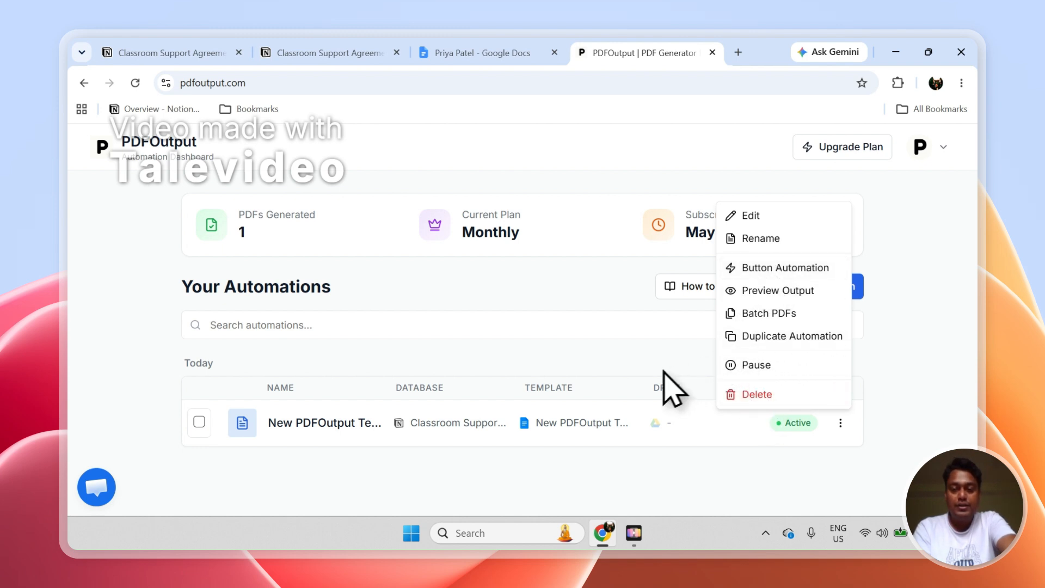
{"action": "left_click", "coordinate": [670, 389]}
{"action": "left_click", "coordinate": [331, 43]}
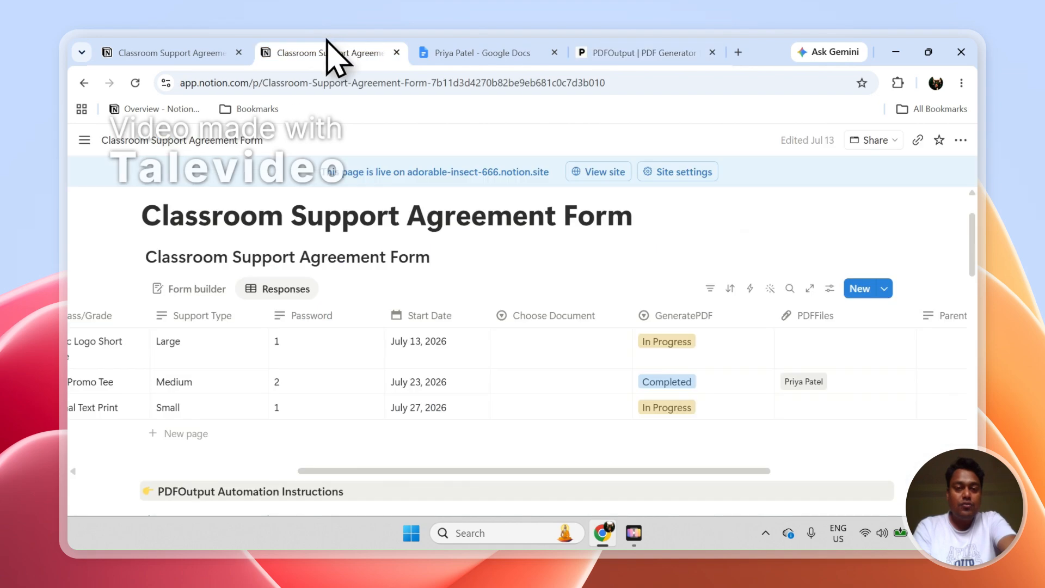
{"action": "left_click", "coordinate": [598, 52]}
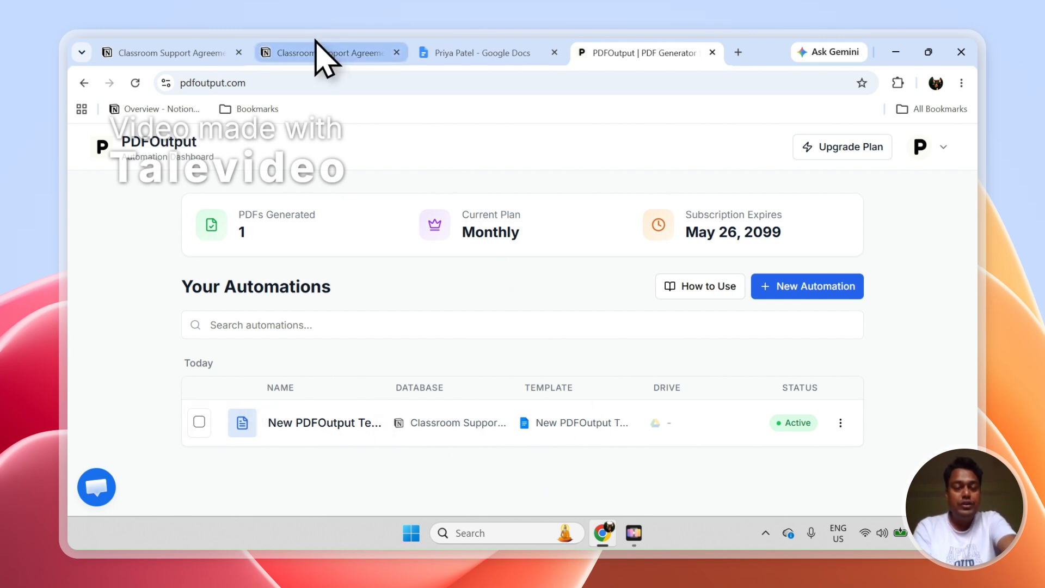
{"action": "left_click", "coordinate": [325, 54]}
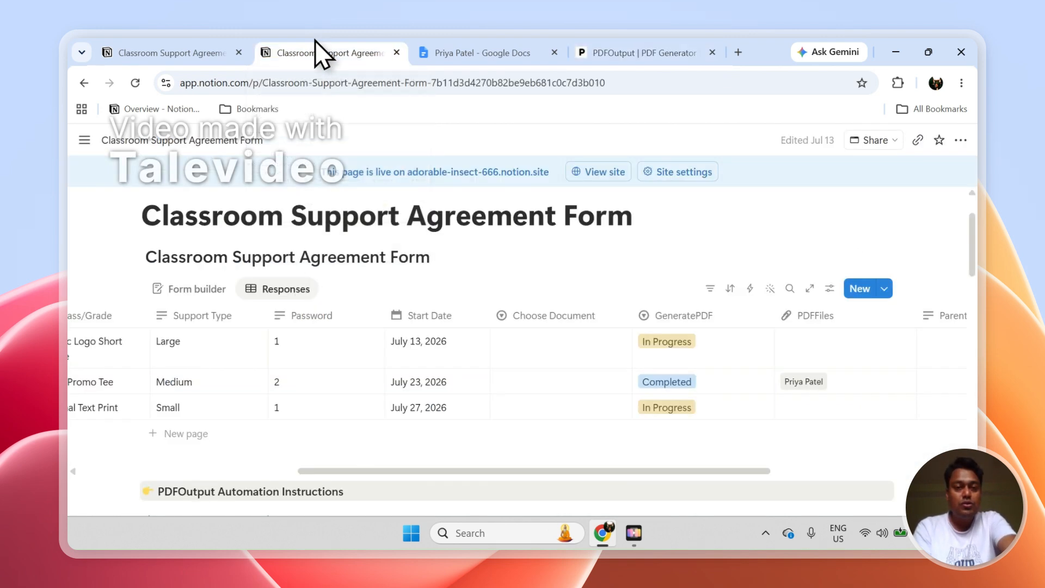
Step: Set GeneratePDF to Ready to Generate for the July 13, 2026 and July 27, 2026 responses
{"action": "left_click", "coordinate": [675, 344]}
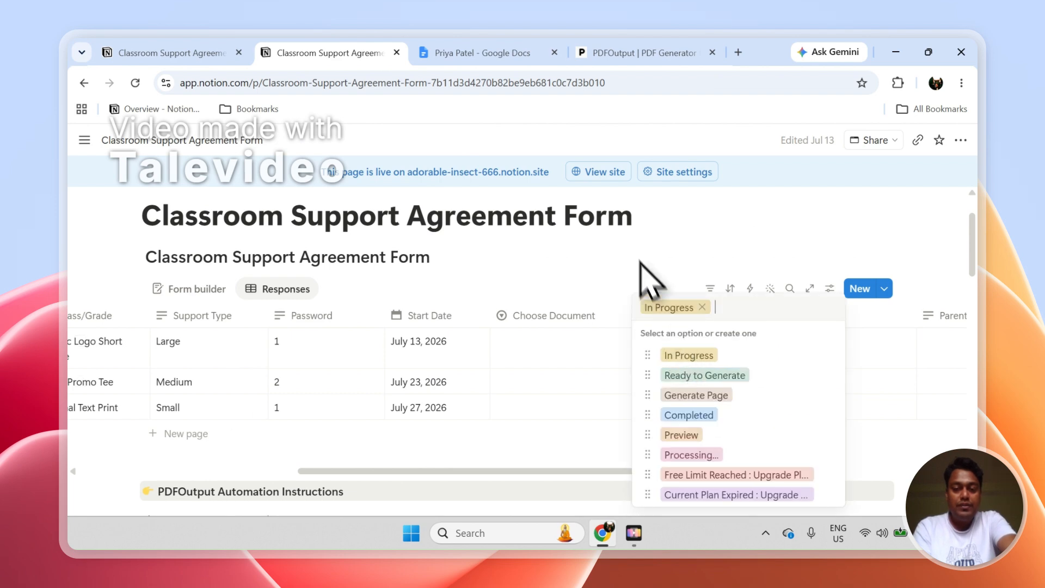
{"action": "key", "text": "Escape"}
{"action": "left_click", "coordinate": [669, 348]}
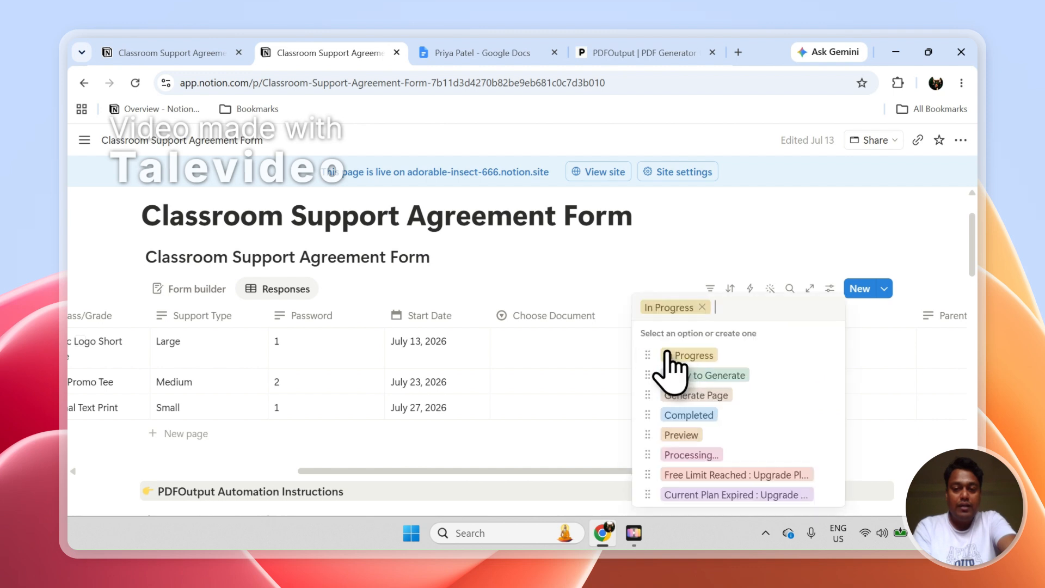
{"action": "left_click", "coordinate": [708, 376]}
{"action": "left_click", "coordinate": [680, 408]}
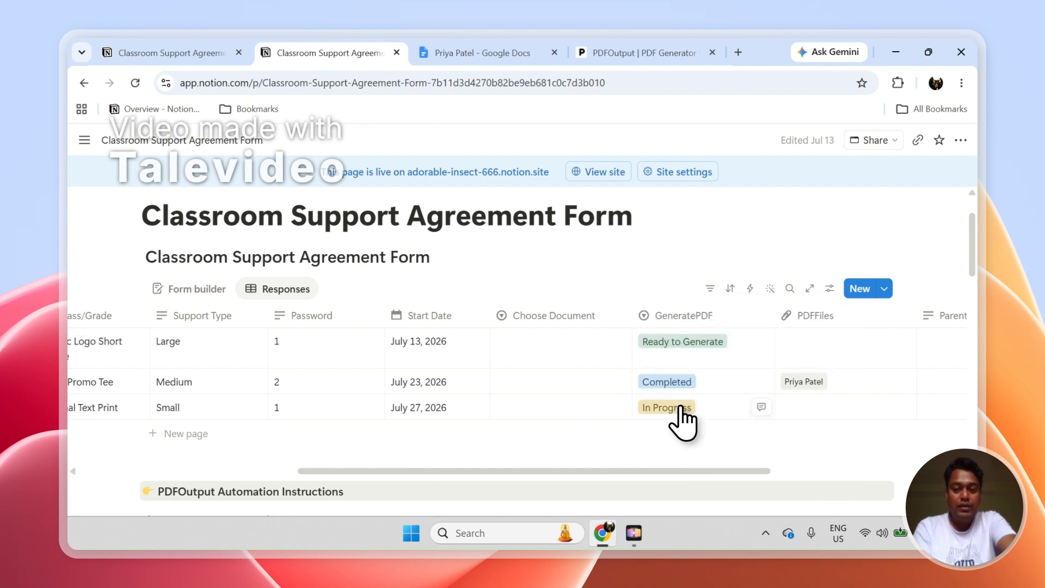
{"action": "left_click", "coordinate": [721, 263]}
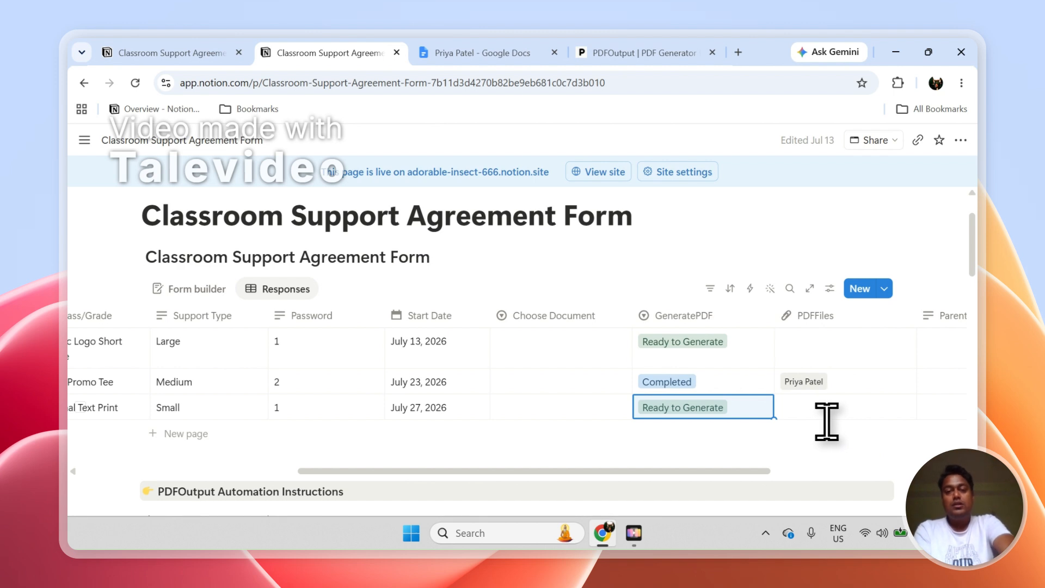
Step: Reorder the responses table so the GeneratePDF and PDFFiles columns sit side by side before Choose Document
{"action": "left_click", "coordinate": [699, 317]}
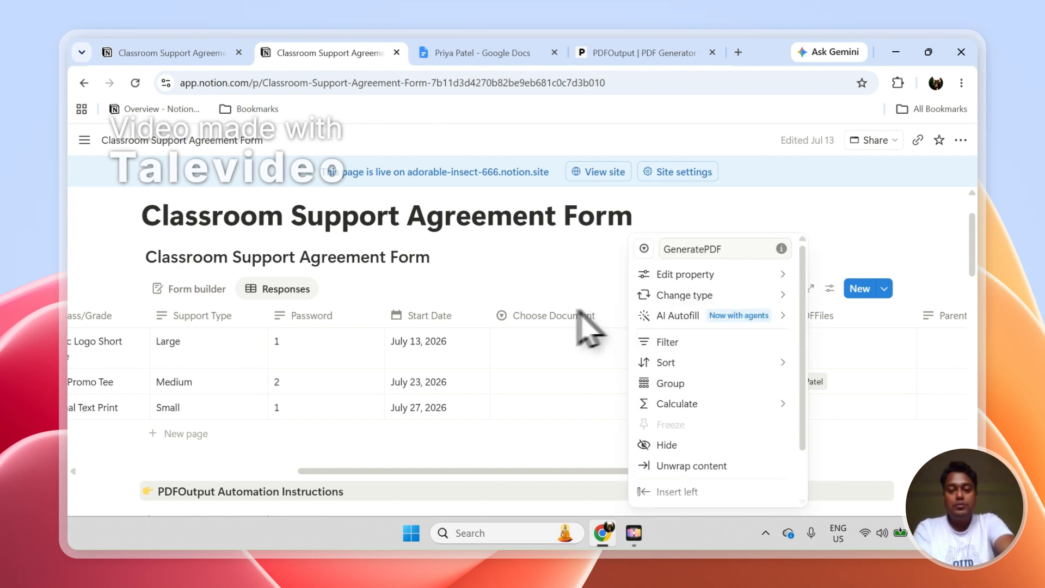
{"action": "left_click", "coordinate": [567, 327]}
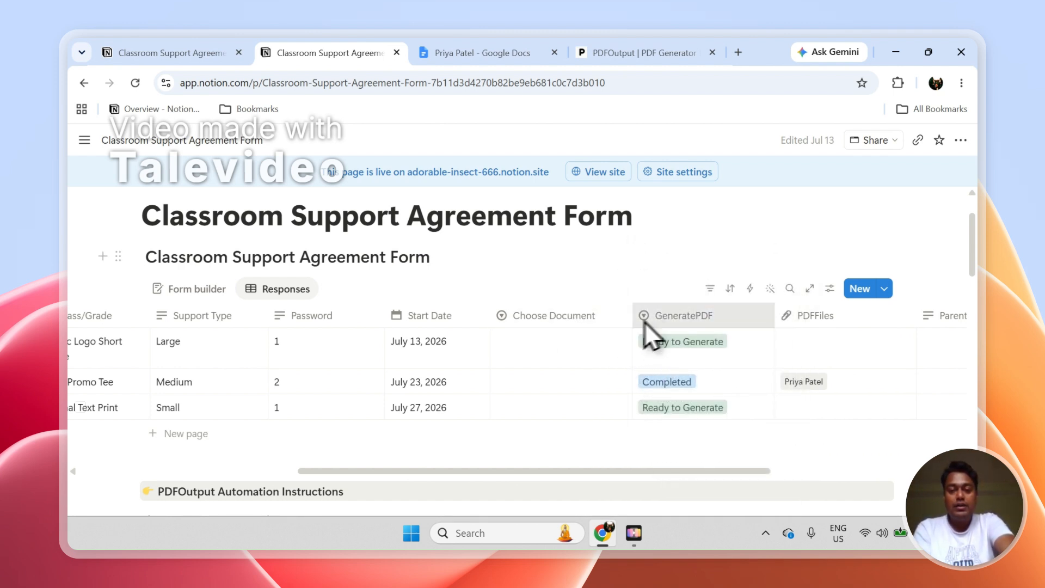
{"action": "left_click_drag", "start_coordinate": [651, 320], "coordinate": [537, 337]}
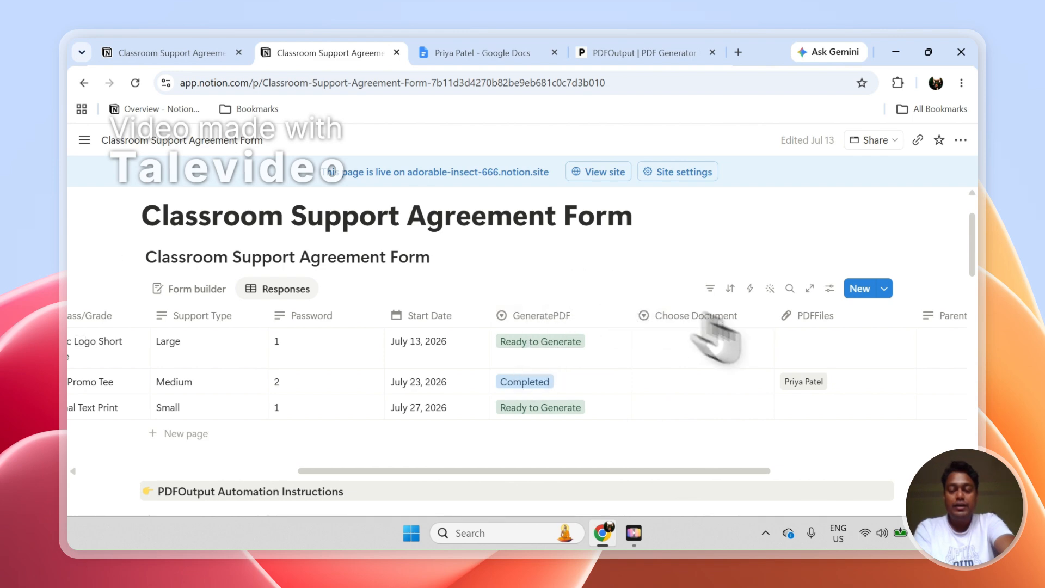
{"action": "left_click_drag", "start_coordinate": [834, 327], "coordinate": [700, 322]}
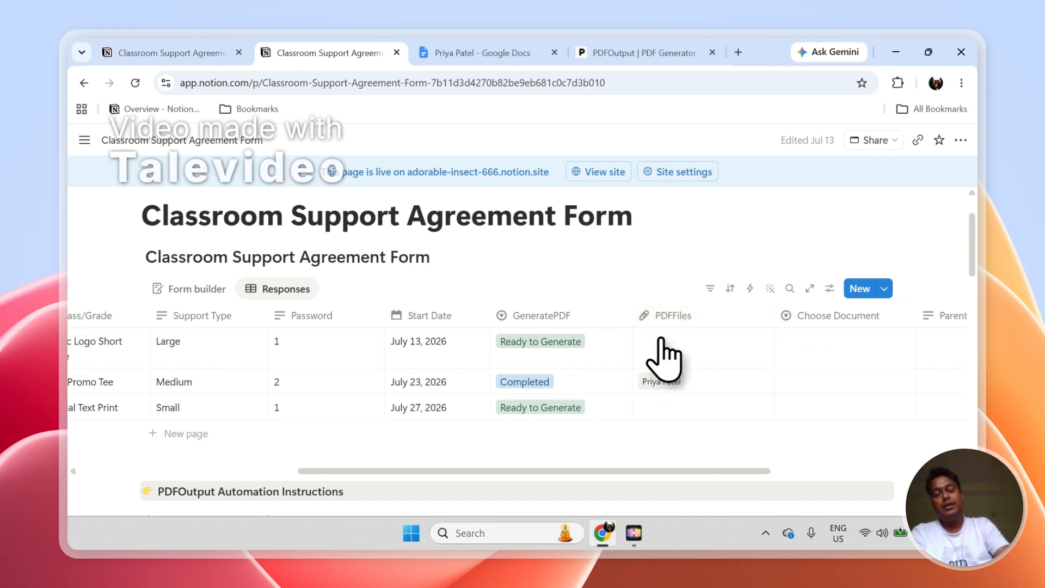
Step: View the published Classroom Support Agreement Form down to its submission section and return to the responses table
{"action": "left_click", "coordinate": [206, 53]}
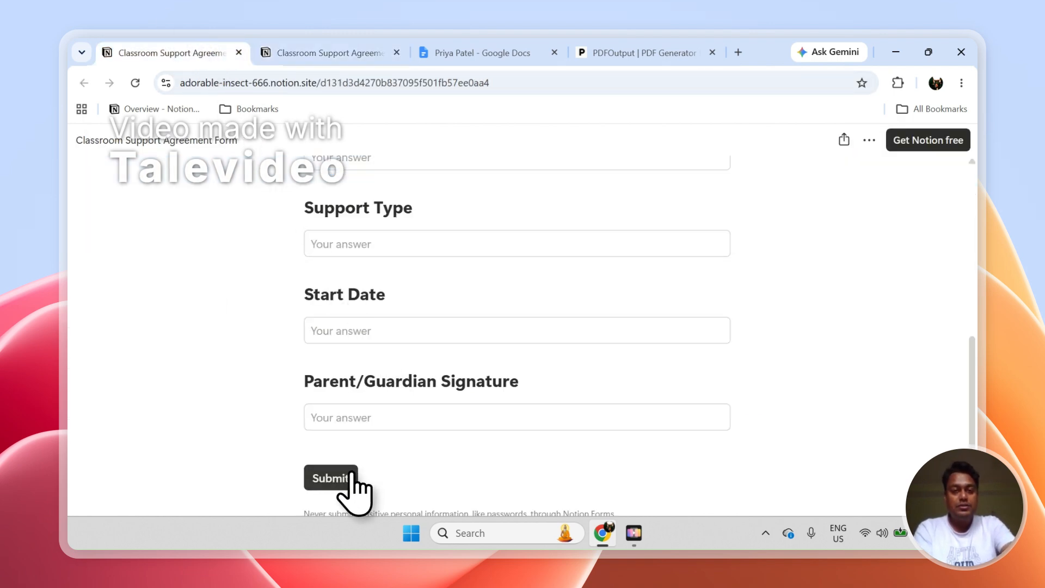
{"action": "left_click", "coordinate": [376, 60]}
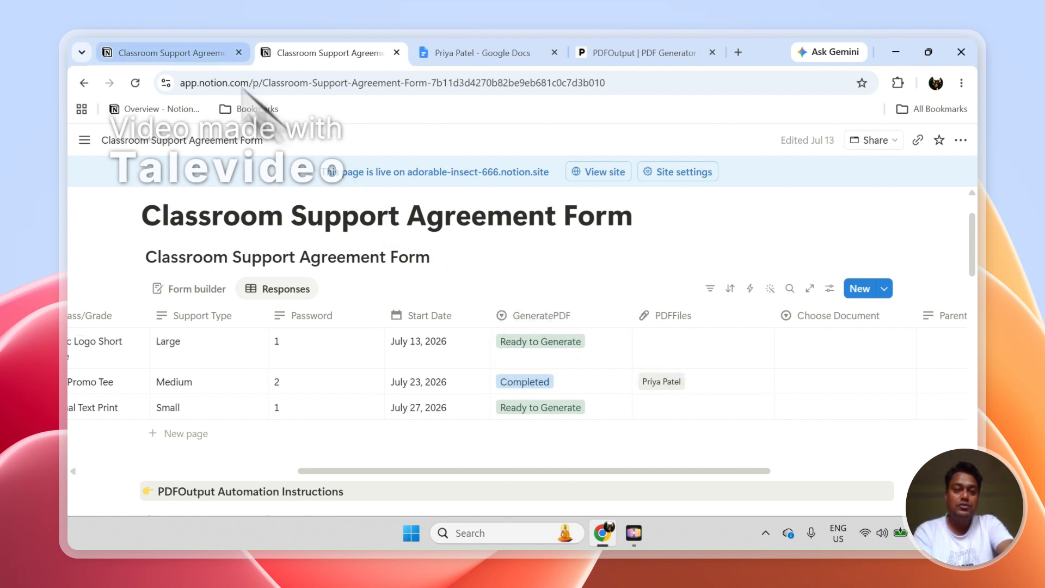
{"action": "left_click", "coordinate": [182, 52]}
{"action": "left_click", "coordinate": [303, 52]}
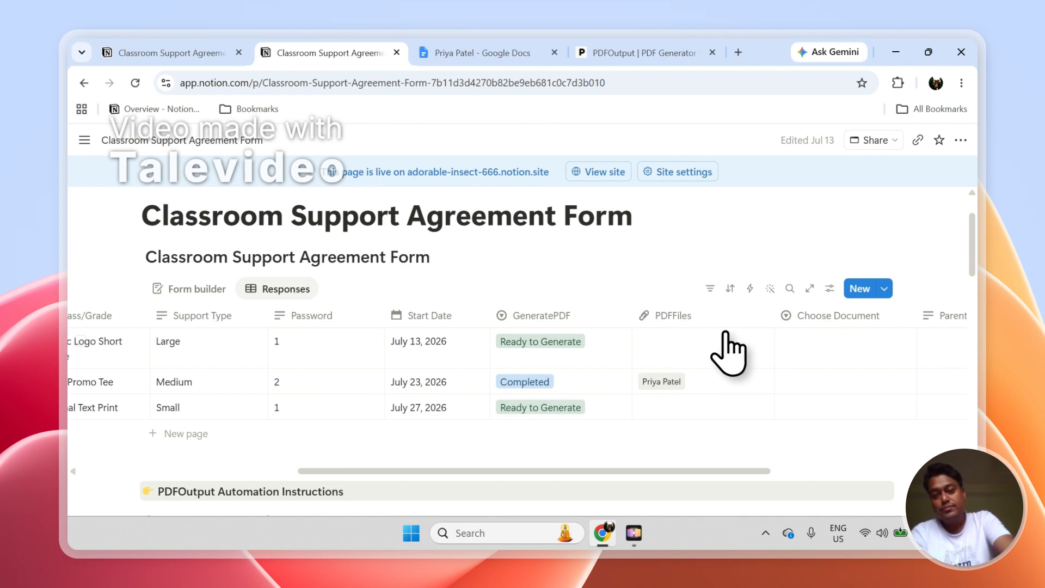
Step: View Notion's Automations feature for the responses database, close it, and return to the table's heading
{"action": "left_click", "coordinate": [749, 289]}
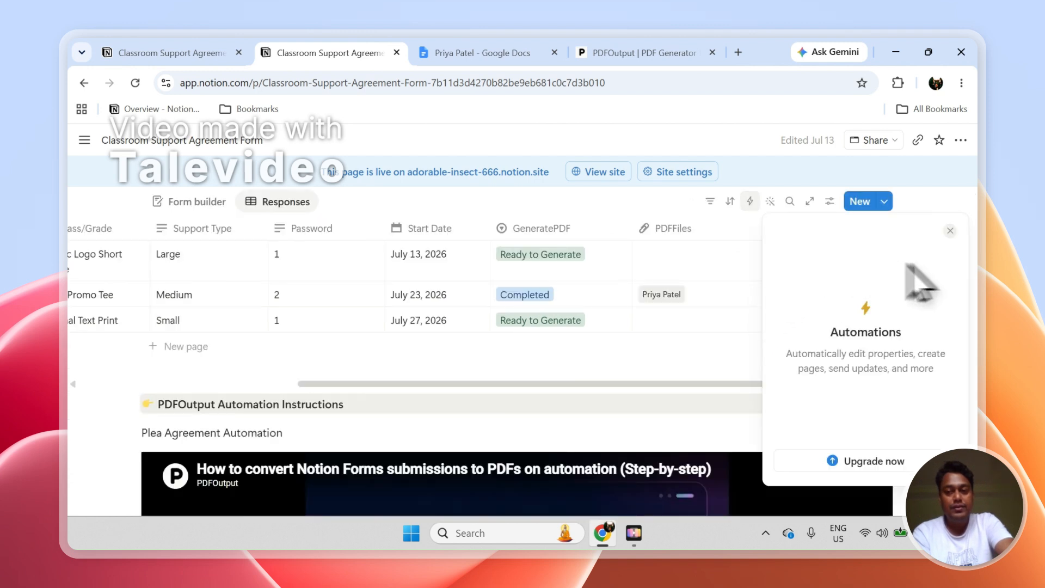
{"action": "left_click", "coordinate": [950, 231]}
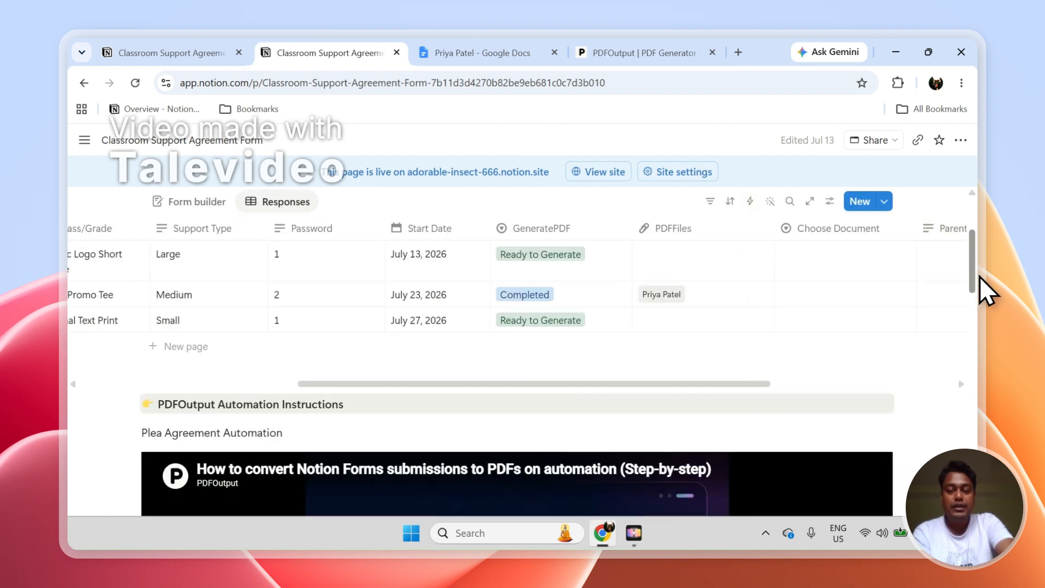
{"action": "left_click_drag", "start_coordinate": [980, 276], "coordinate": [980, 256]}
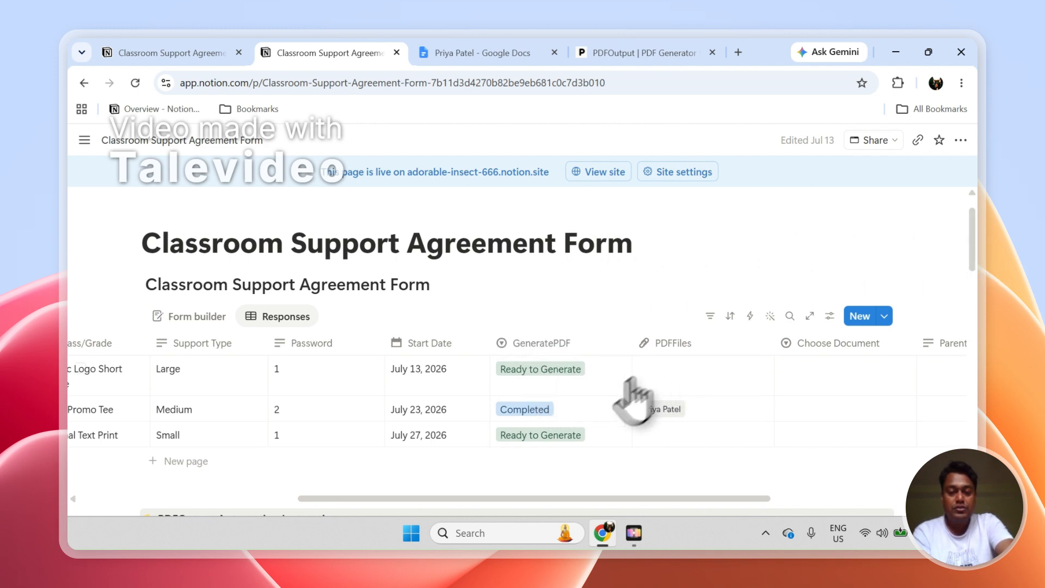
Step: Check the number of generated PDFs on the PDFOutput dashboard and sign out of the account
{"action": "left_click", "coordinate": [622, 53]}
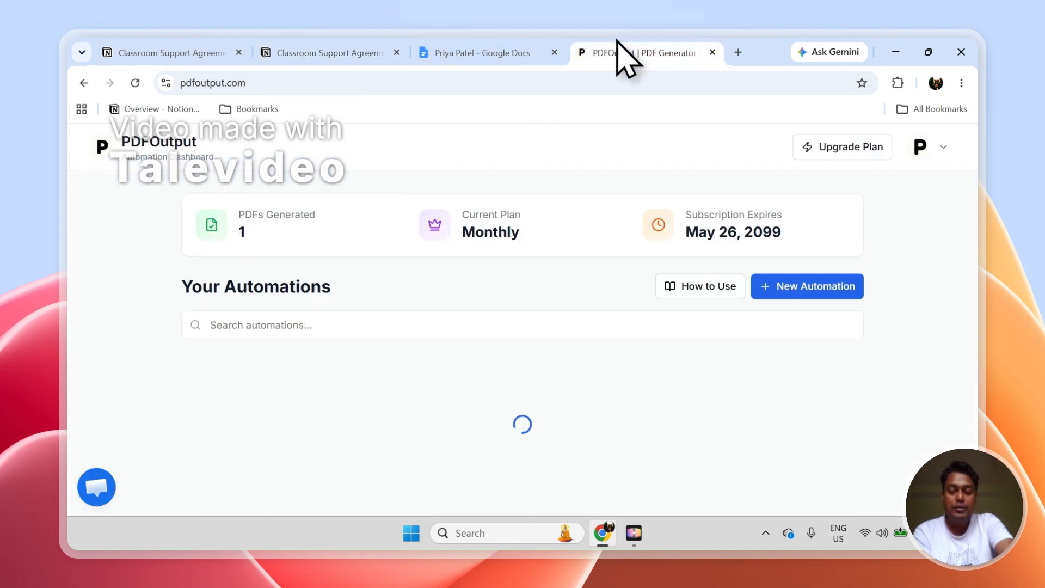
{"action": "left_click", "coordinate": [920, 148]}
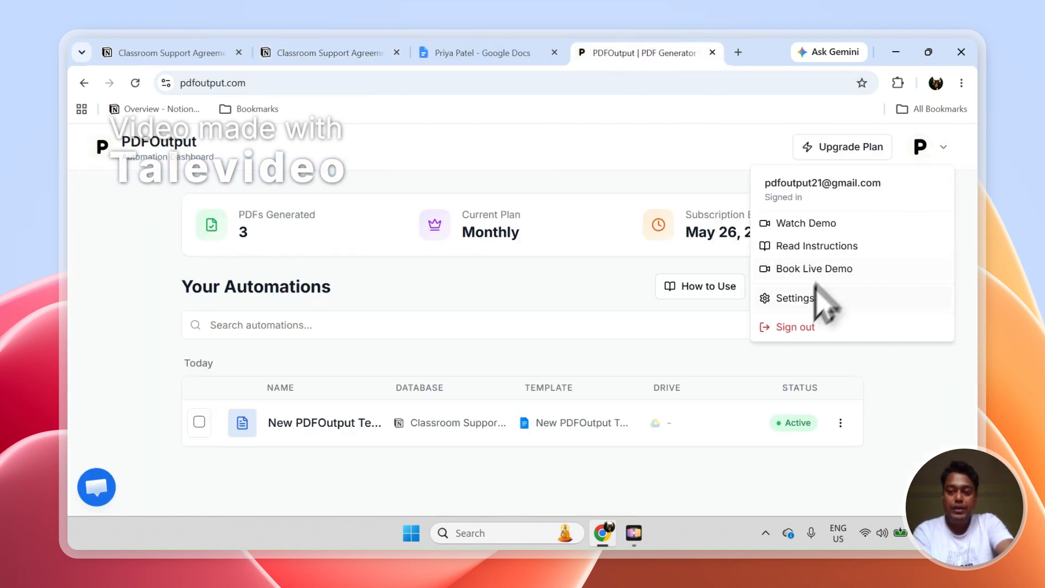
{"action": "left_click", "coordinate": [817, 327]}
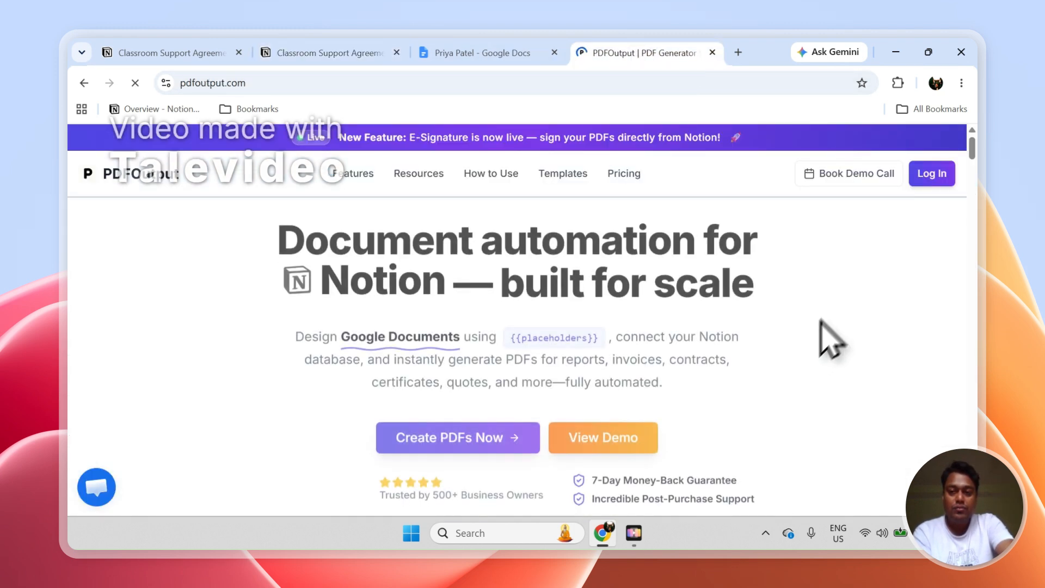
Step: Open the Google Doc Templates page on the PDFOutput website and browse it
{"action": "left_click", "coordinate": [562, 174]}
{"action": "mouse_move", "coordinate": [979, 161]}
{"action": "left_mouse_down"}
{"action": "mouse_move", "coordinate": [979, 463]}
{"action": "mouse_move", "coordinate": [963, 320]}
{"action": "mouse_move", "coordinate": [970, 400]}
{"action": "mouse_move", "coordinate": [977, 182]}
{"action": "left_mouse_up"}
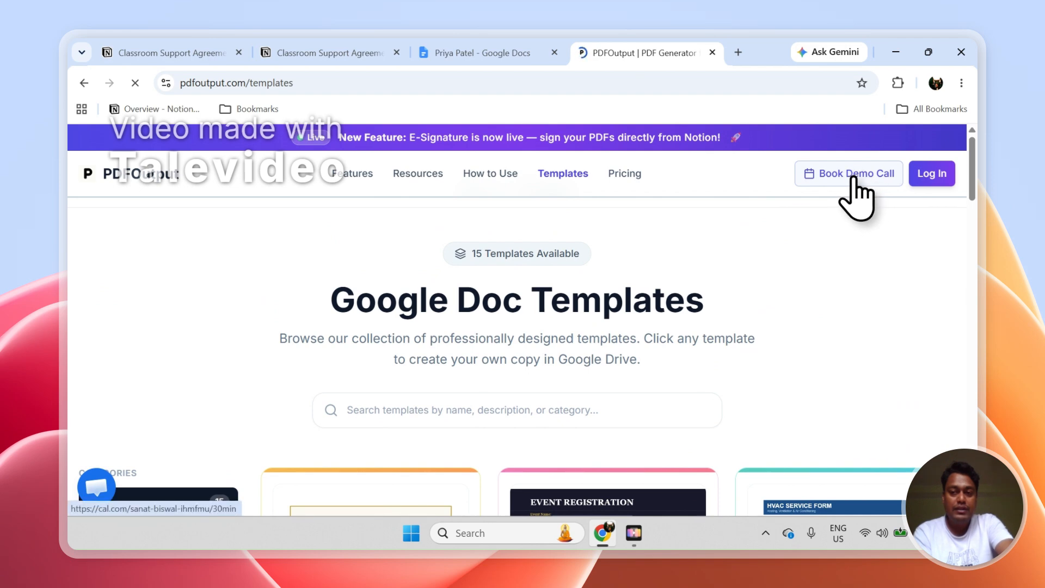
Step: Open the Contact page from the PDFOutput website's footer and view its Send Message form
{"action": "left_click_drag", "start_coordinate": [972, 182], "coordinate": [973, 442]}
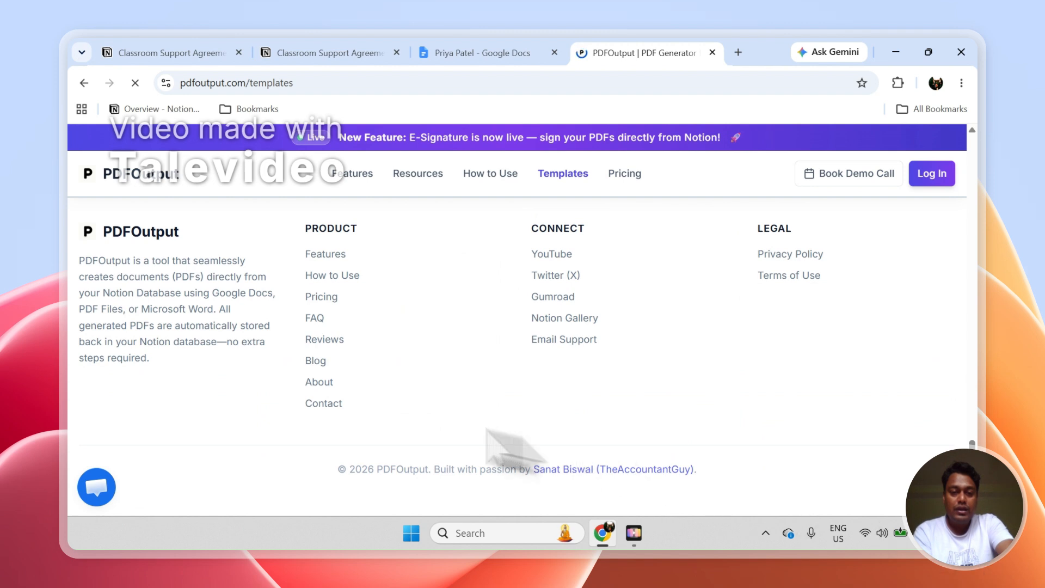
{"action": "left_click", "coordinate": [325, 404]}
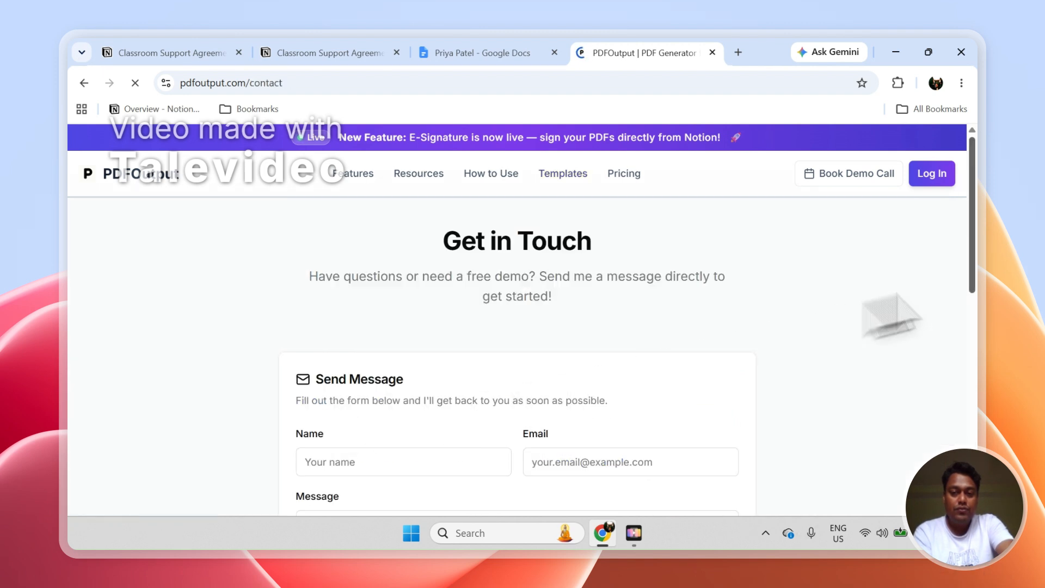
{"action": "left_click_drag", "start_coordinate": [979, 266], "coordinate": [979, 325]}
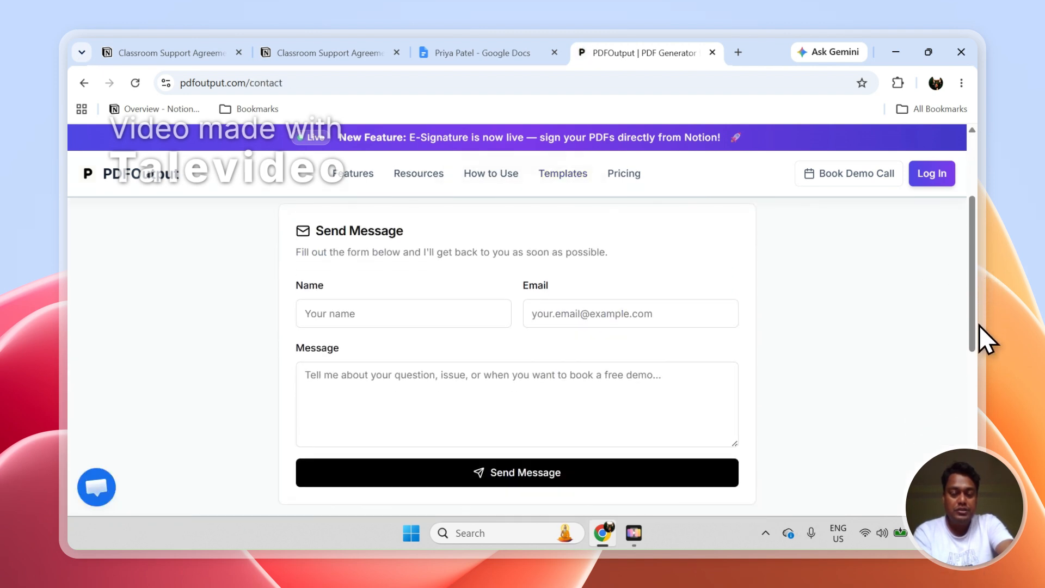
Step: Open the PDFOutput support chat to view its message area, and minimize the chat
{"action": "left_click", "coordinate": [99, 487]}
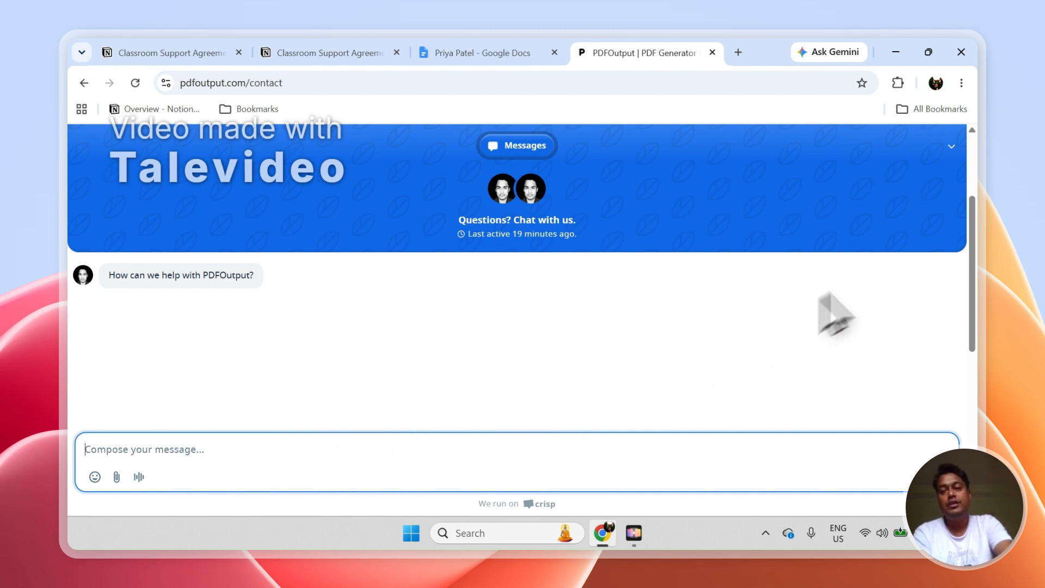
{"action": "left_click", "coordinate": [951, 145]}
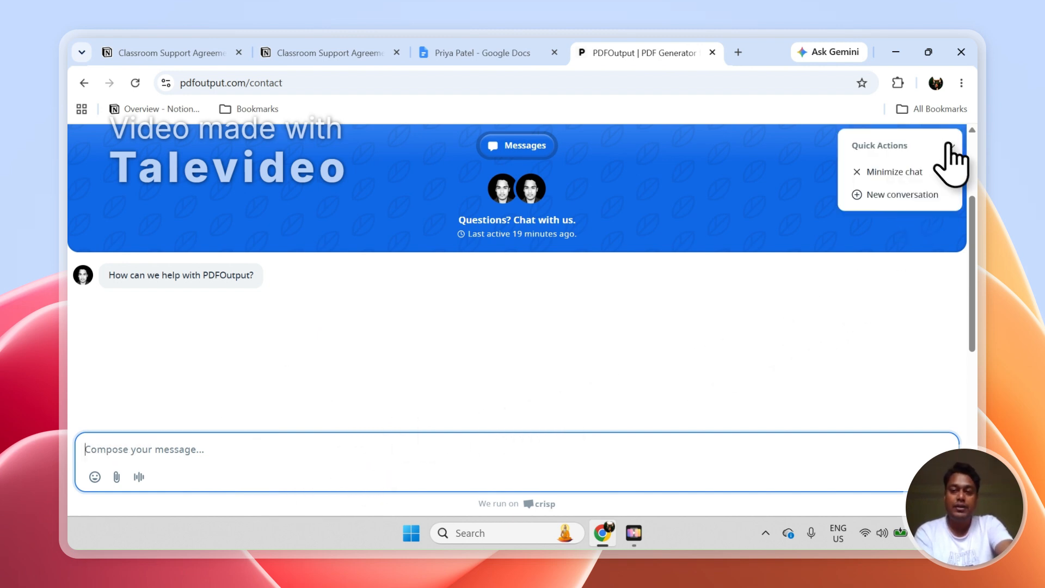
{"action": "left_click", "coordinate": [910, 173]}
Step: Reload the Notion responses page, close the Google Docs tab, and check the GeneratePDF and PDFFiles columns
{"action": "left_click", "coordinate": [377, 49]}
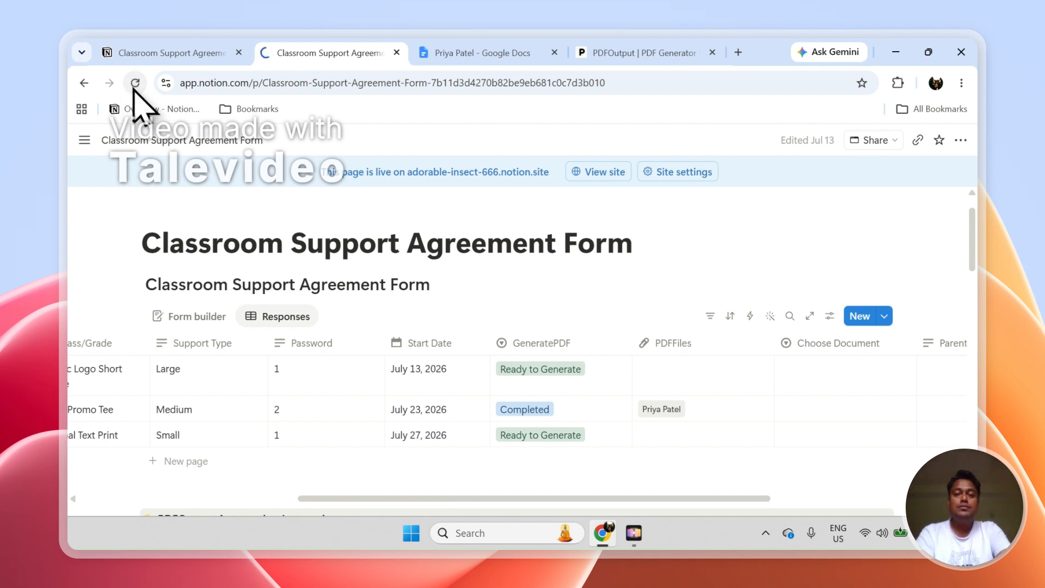
{"action": "left_click", "coordinate": [135, 84]}
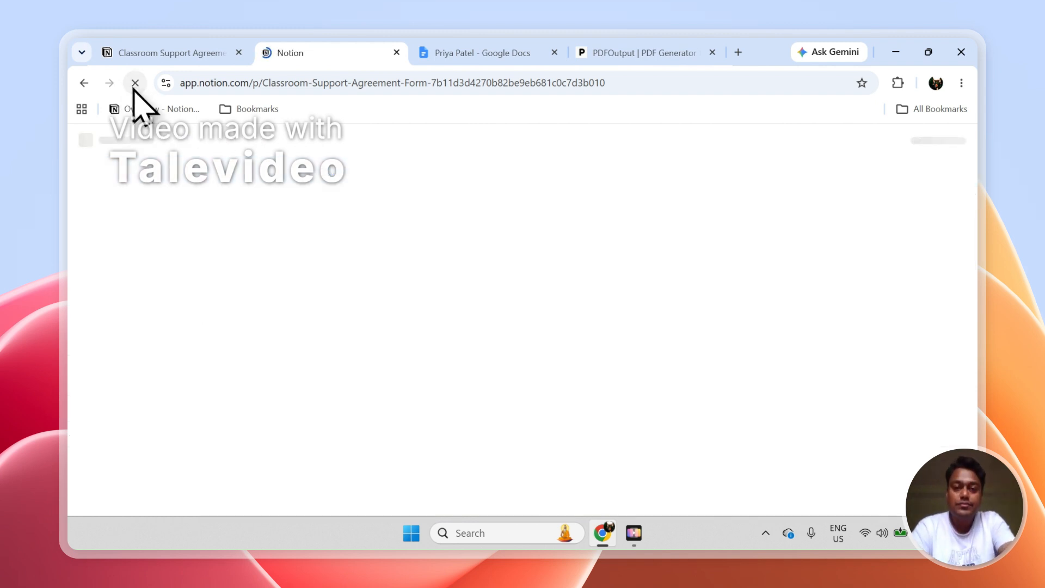
{"action": "left_click", "coordinate": [555, 52]}
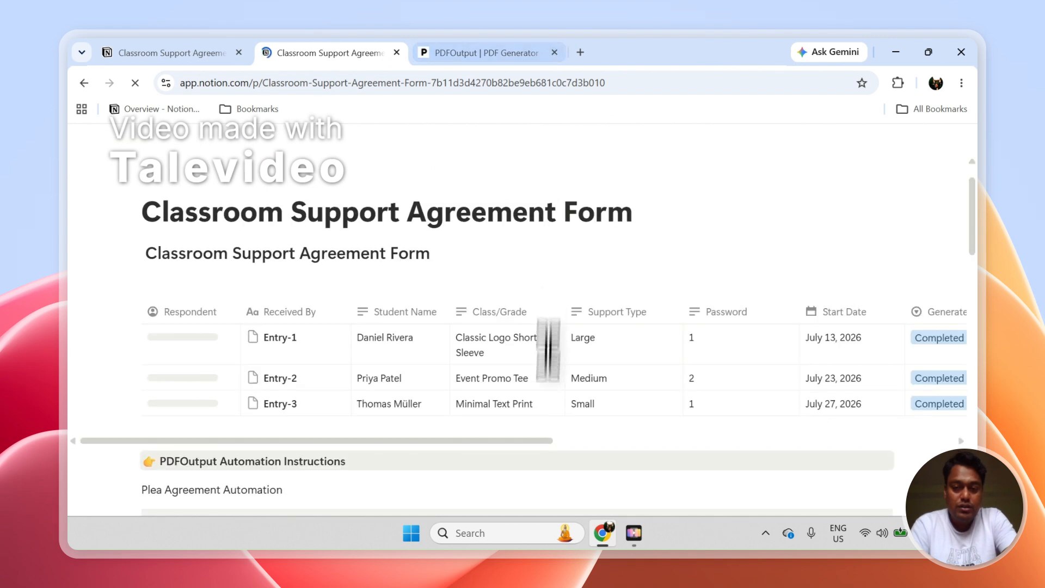
{"action": "scroll", "coordinate": [626, 474], "scroll_direction": "right", "scroll_amount": 5}
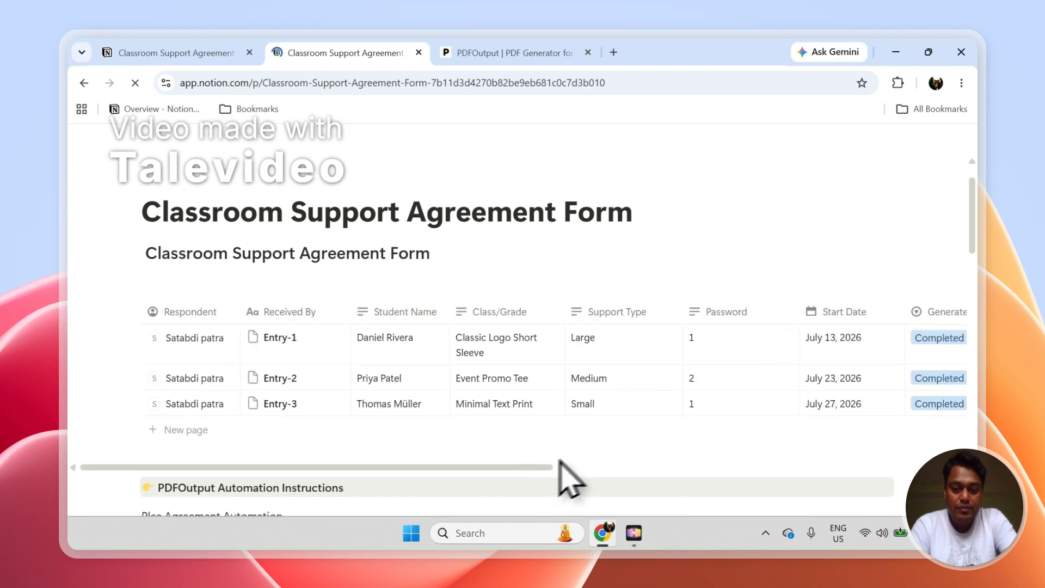
{"action": "left_click_drag", "start_coordinate": [543, 466], "coordinate": [753, 468]}
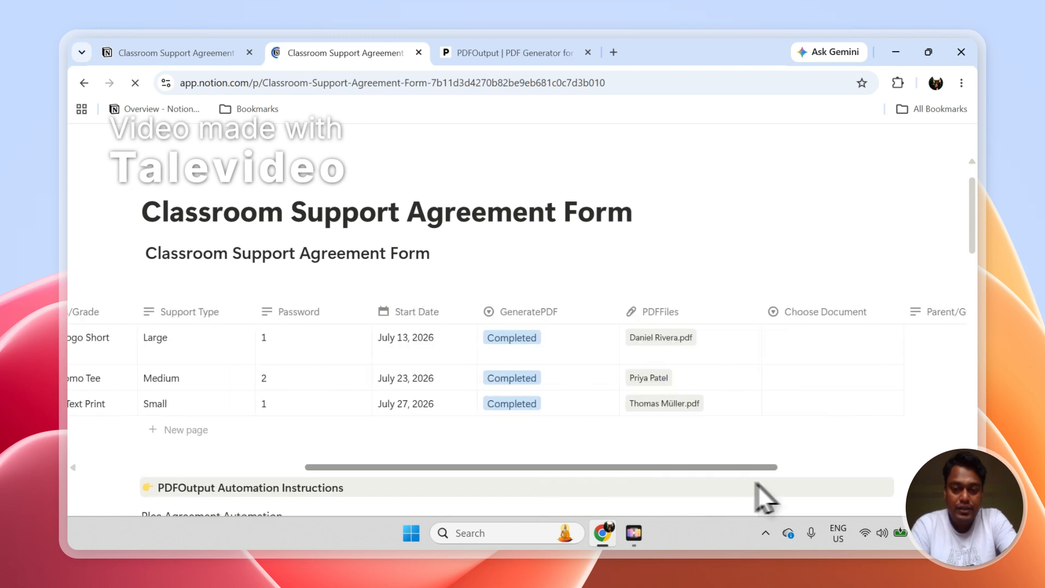
Step: Open the generated PDFs for Entry-1 and Entry-3, review their class, received-by and student details, and return to the responses table
{"action": "left_click", "coordinate": [662, 338]}
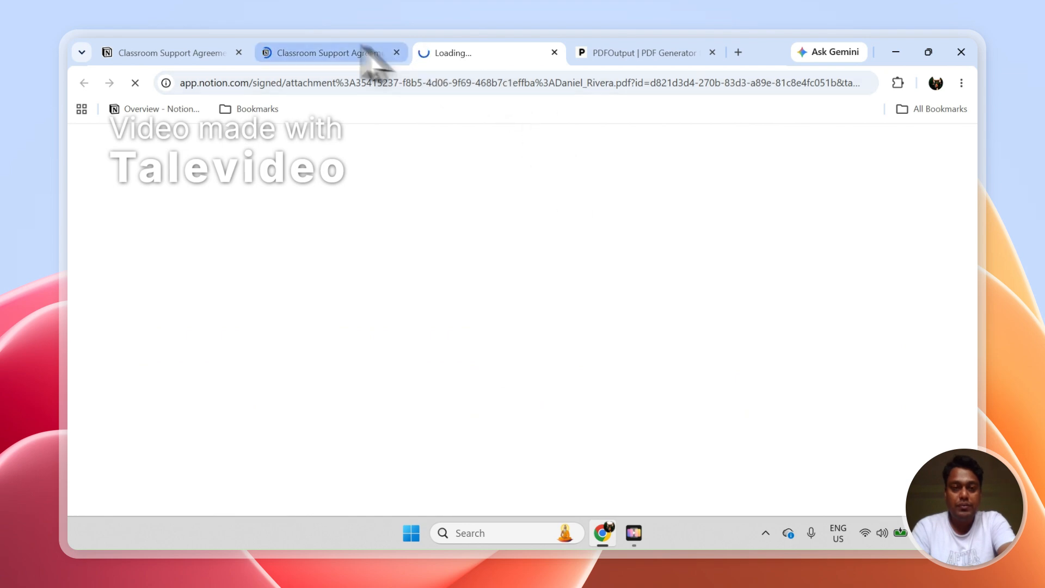
{"action": "left_click", "coordinate": [680, 403]}
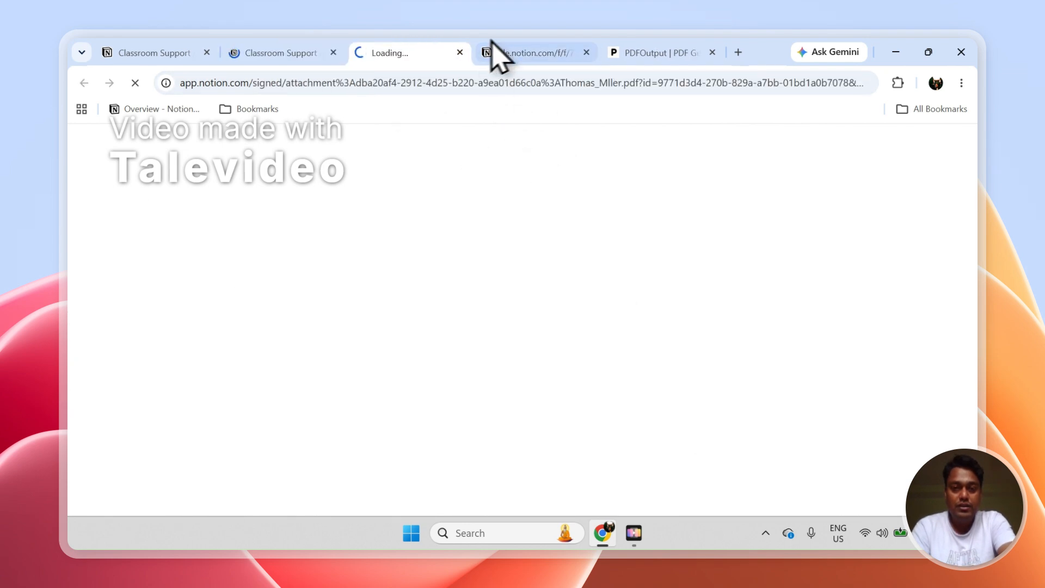
{"action": "left_click", "coordinate": [496, 55]}
{"action": "left_click_drag", "start_coordinate": [439, 299], "coordinate": [303, 240]}
{"action": "left_click", "coordinate": [374, 265]}
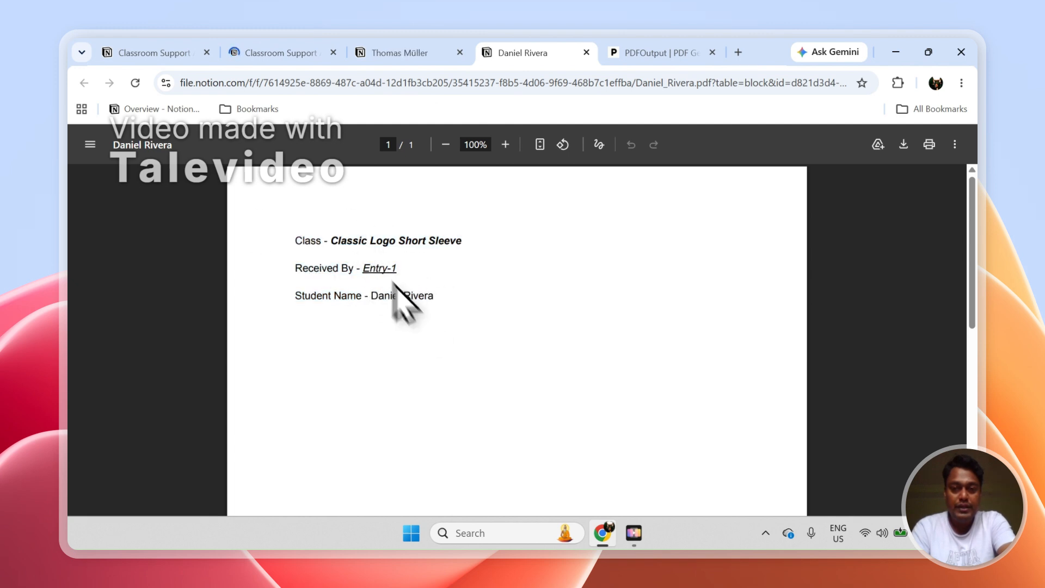
{"action": "left_click", "coordinate": [390, 49]}
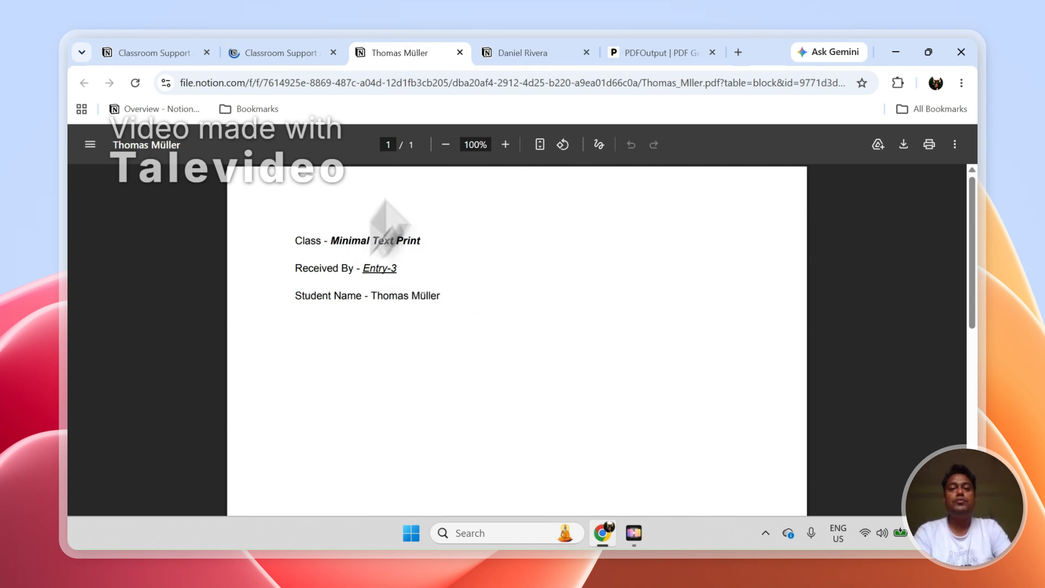
{"action": "left_click", "coordinate": [520, 44]}
{"action": "left_click", "coordinate": [388, 51]}
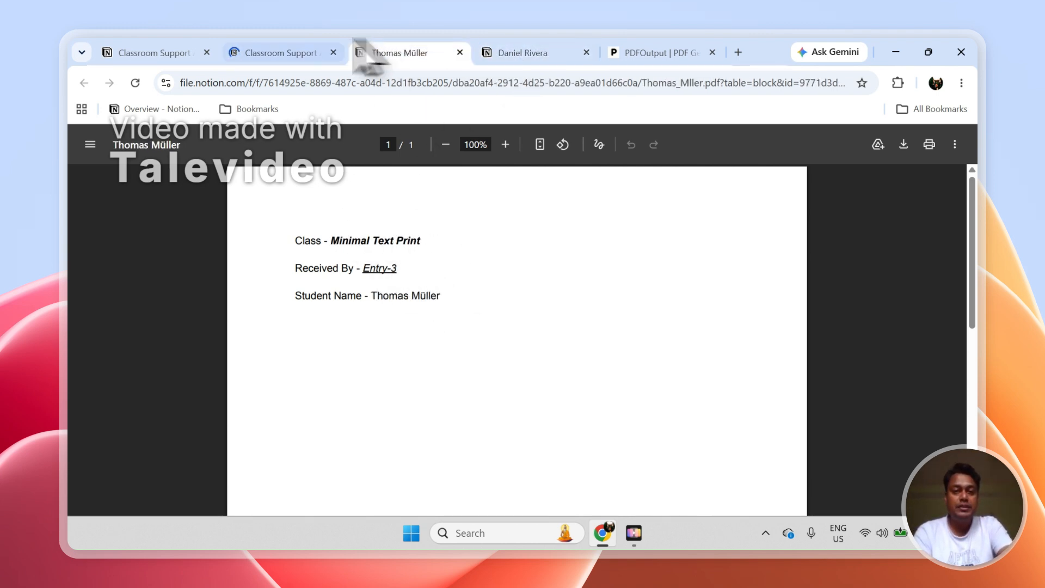
{"action": "left_click", "coordinate": [277, 53]}
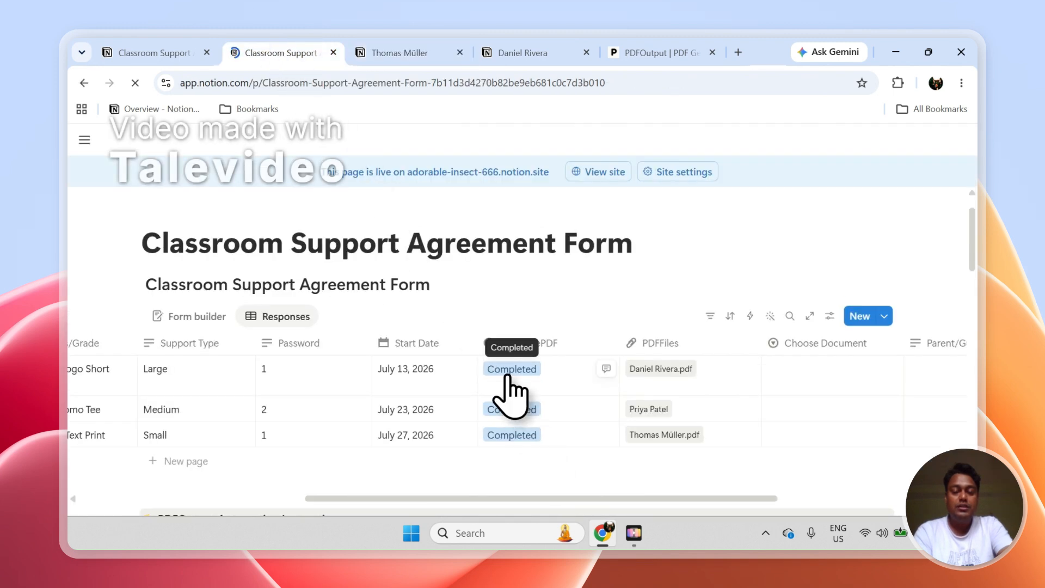